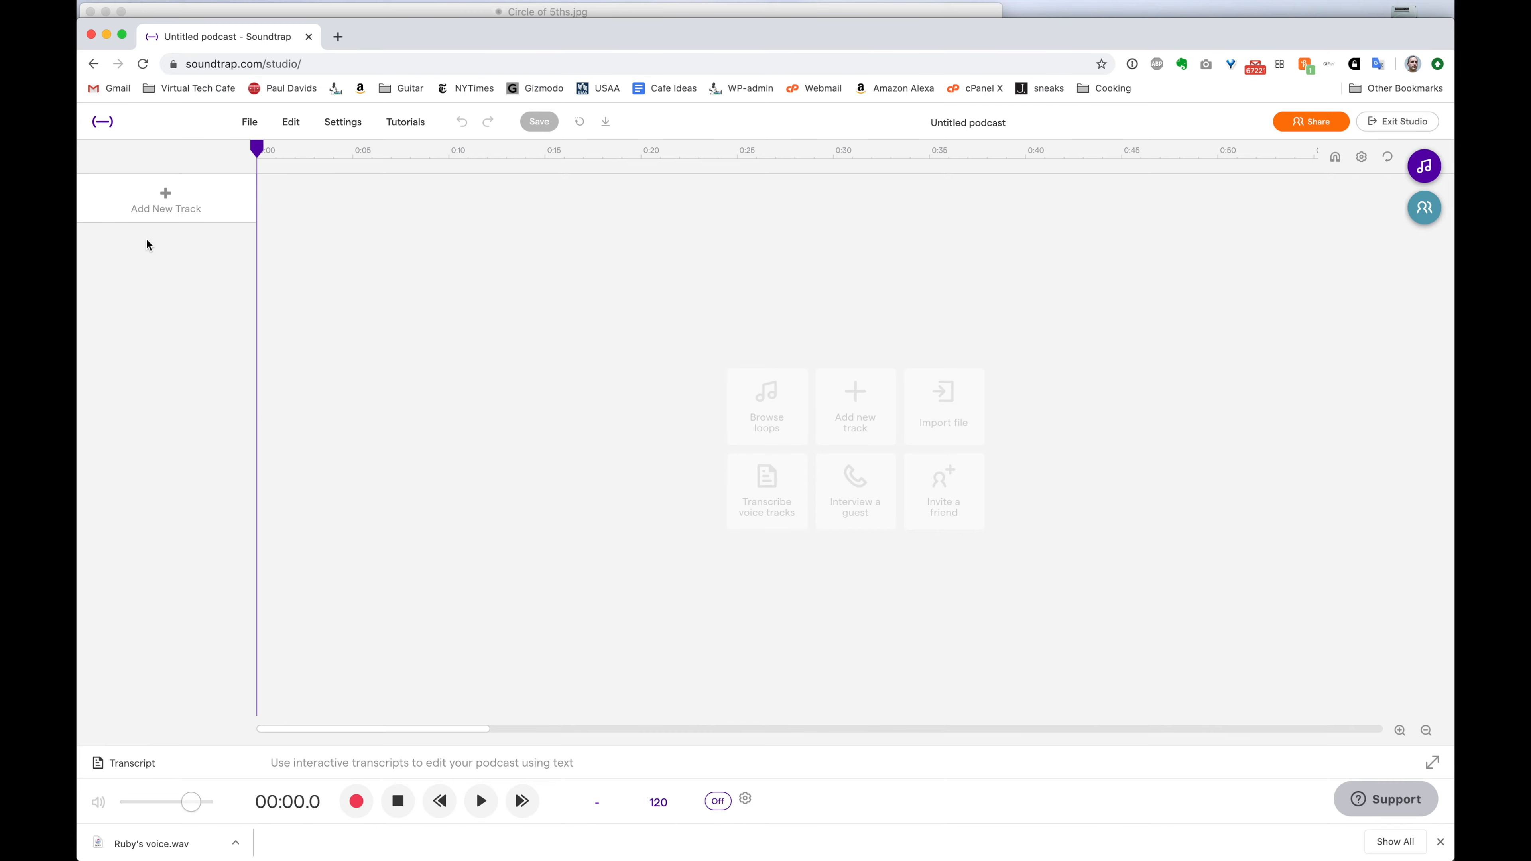
Bring up the Add New Track dialog in the empty untitled podcast
left_click(176, 209)
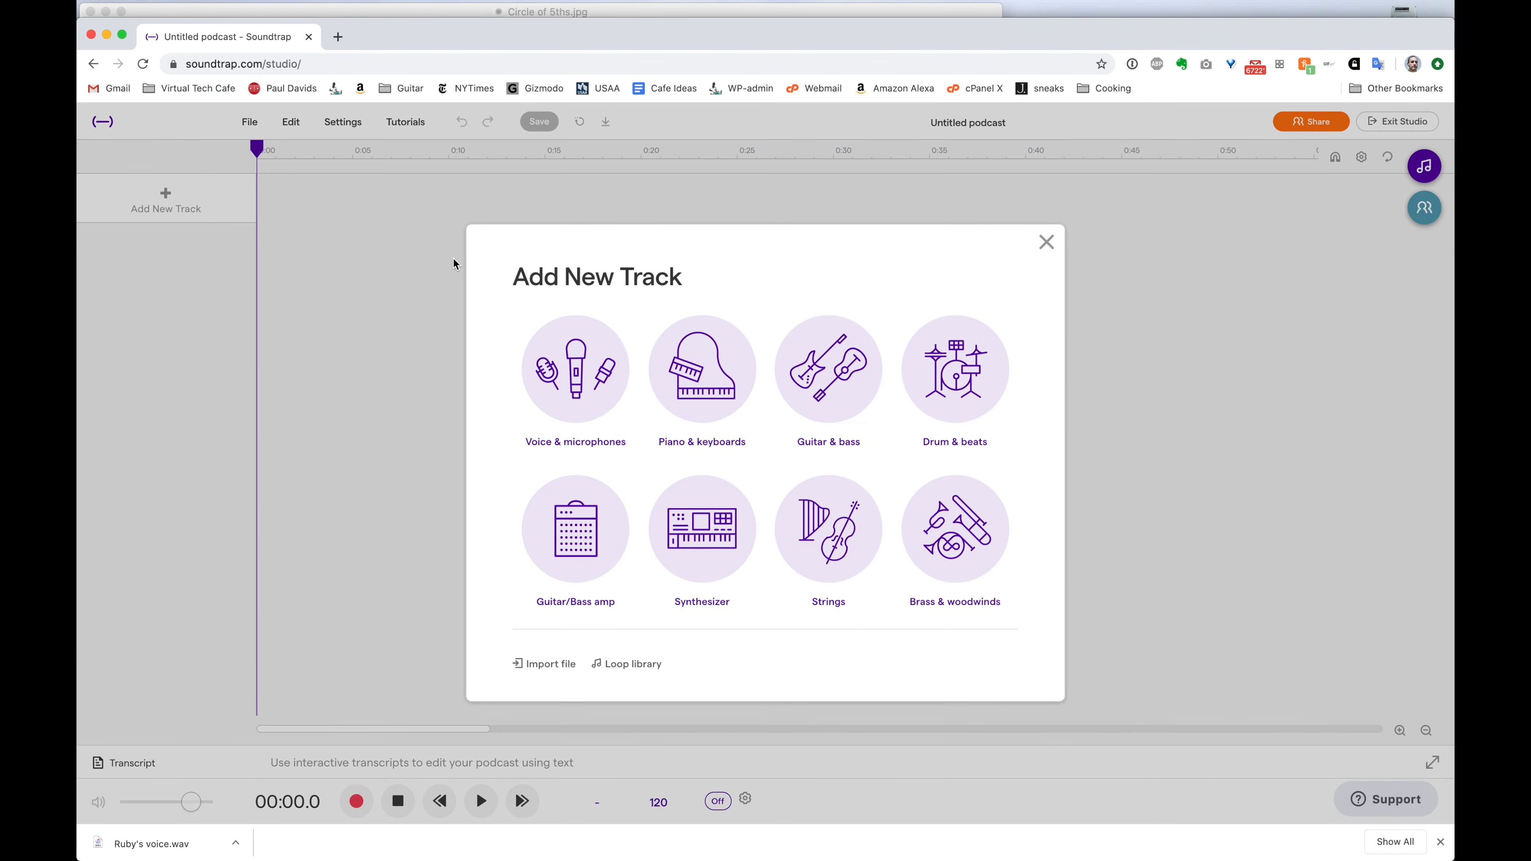
Add a Voice & microphones (Mic) track and start recording on it
left_click(574, 388)
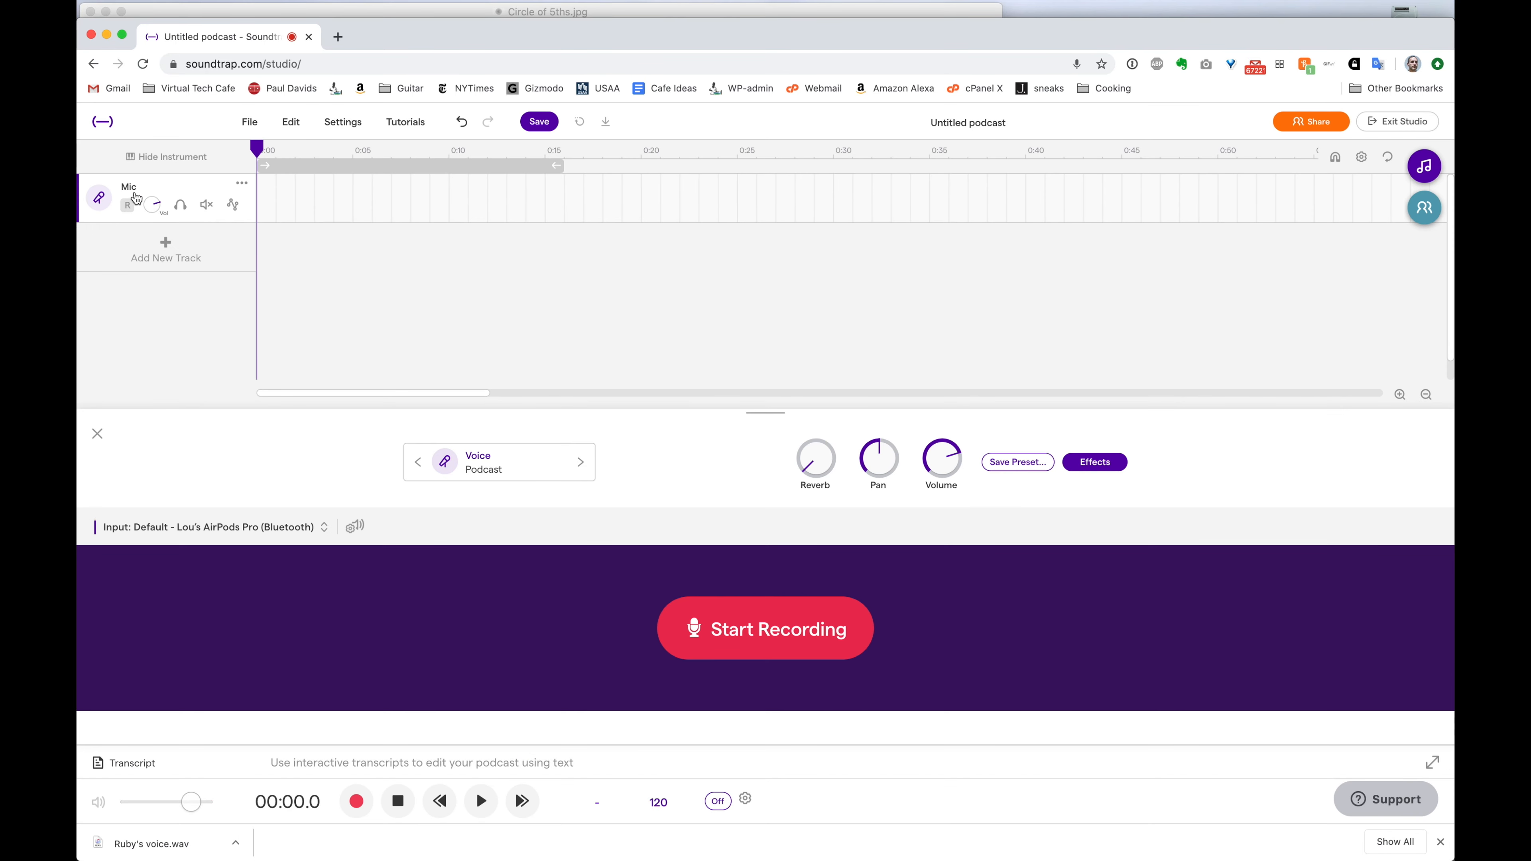
left_click(806, 636)
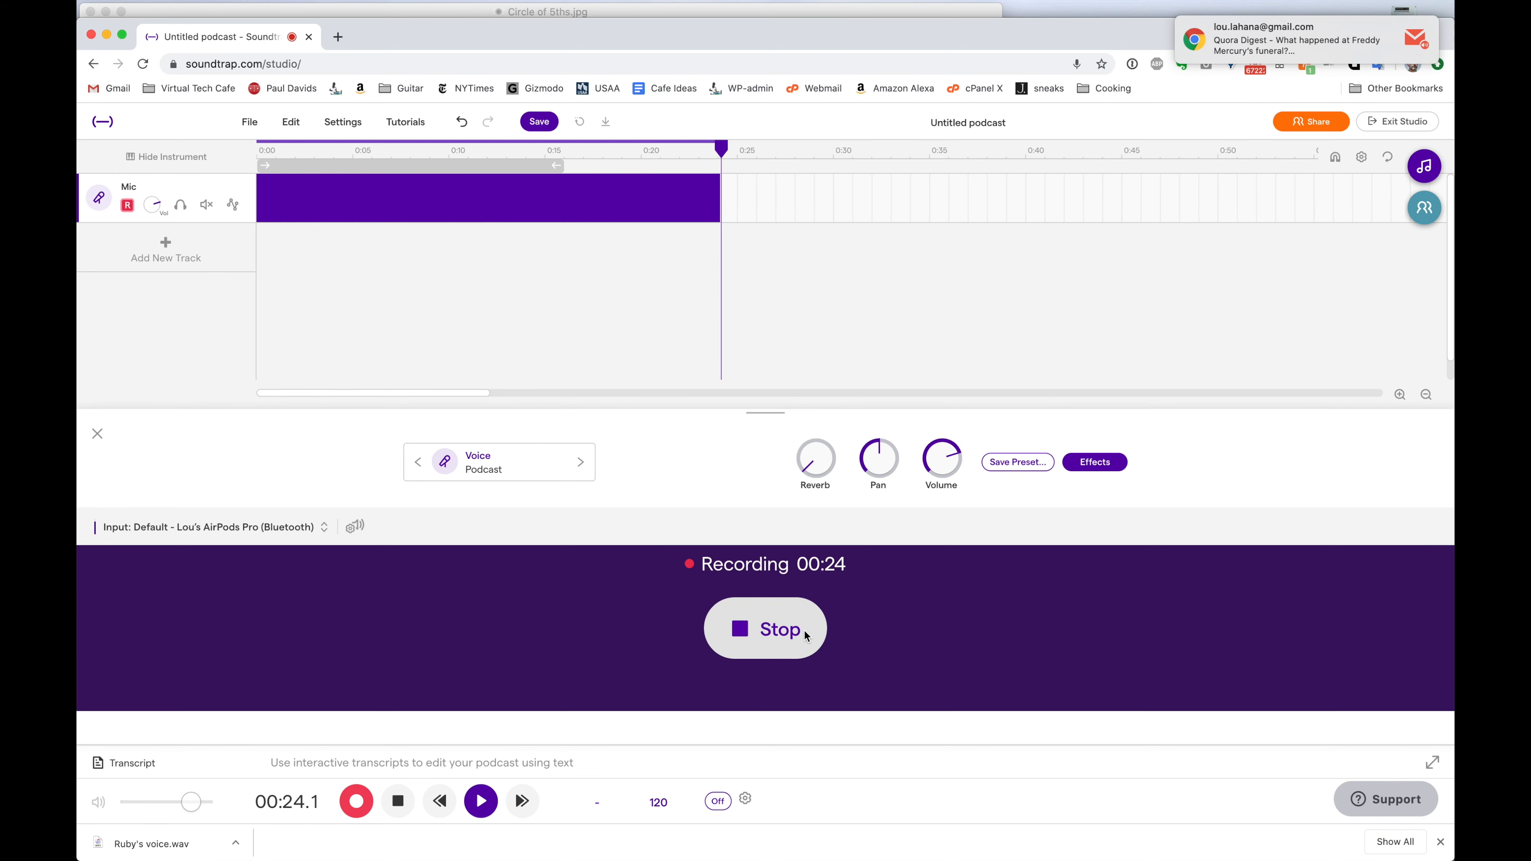
Stop the roughly 26-second voice take, then play back its opening from near the start
left_click(804, 634)
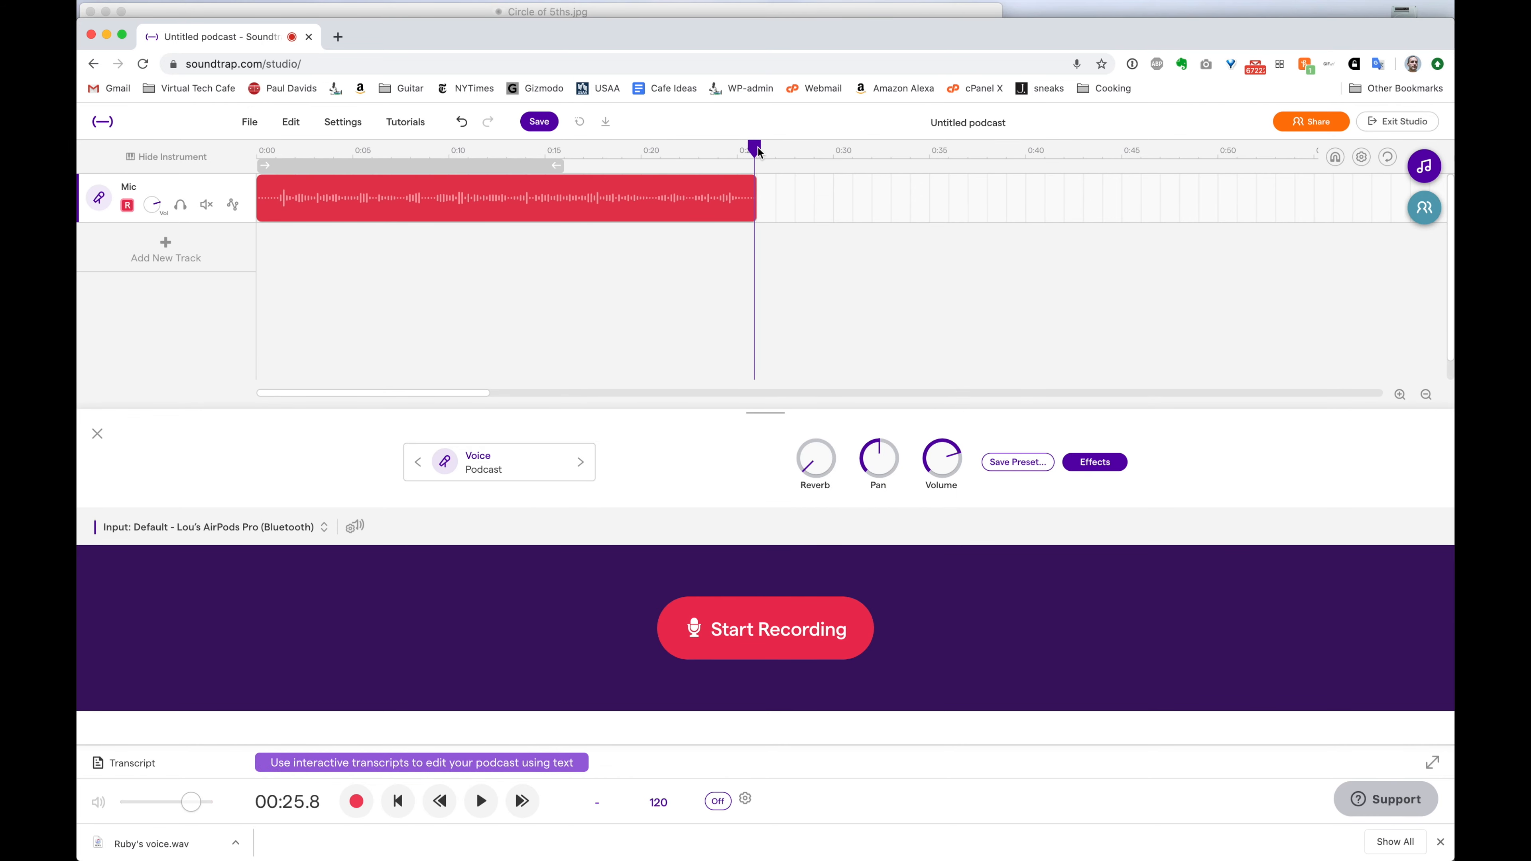
left_click_drag(757, 151, 253, 158)
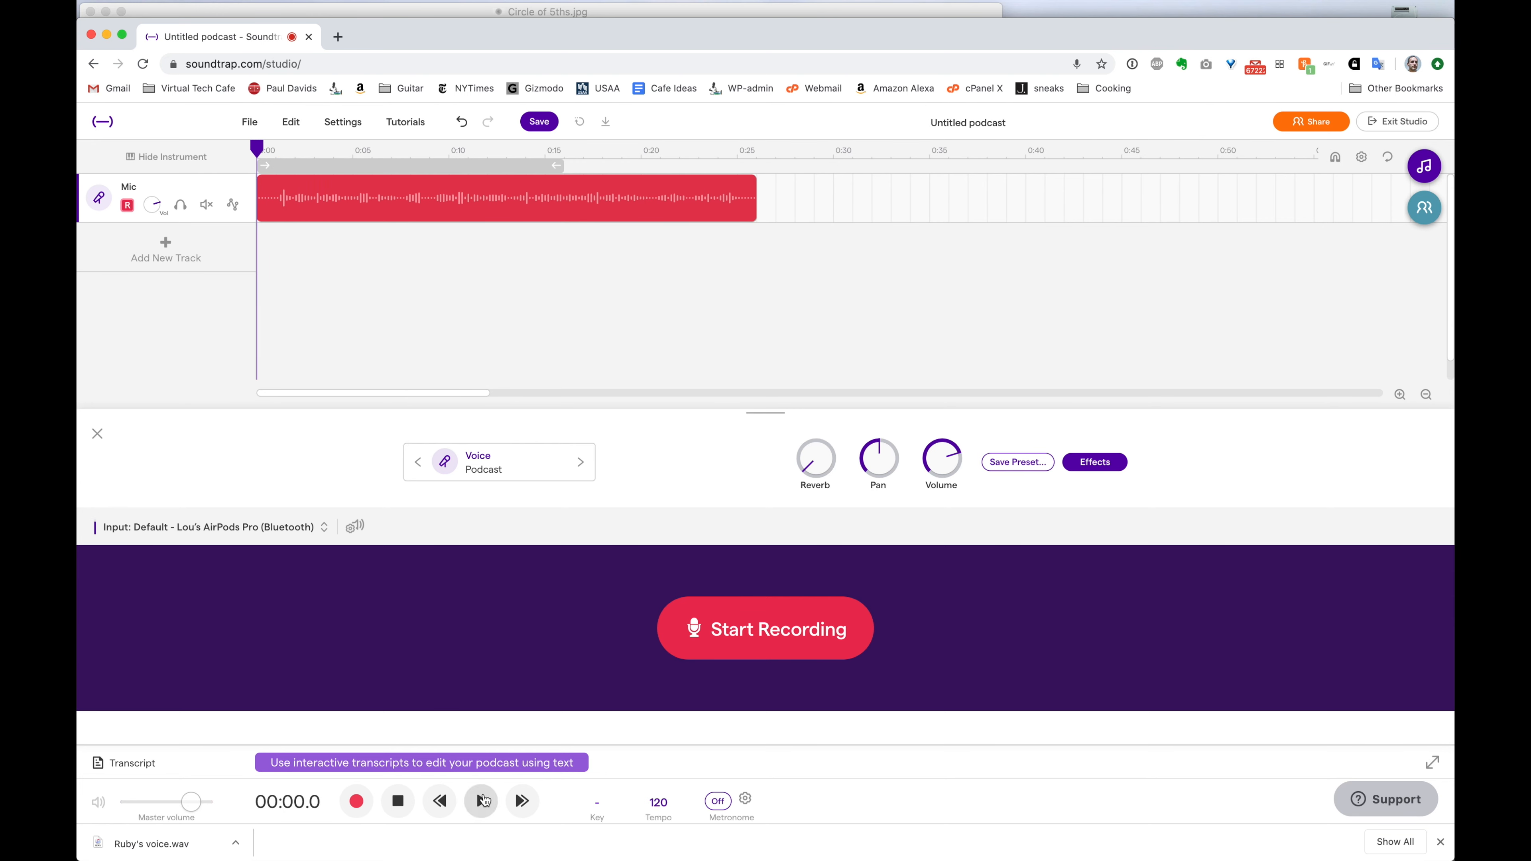
left_click(481, 802)
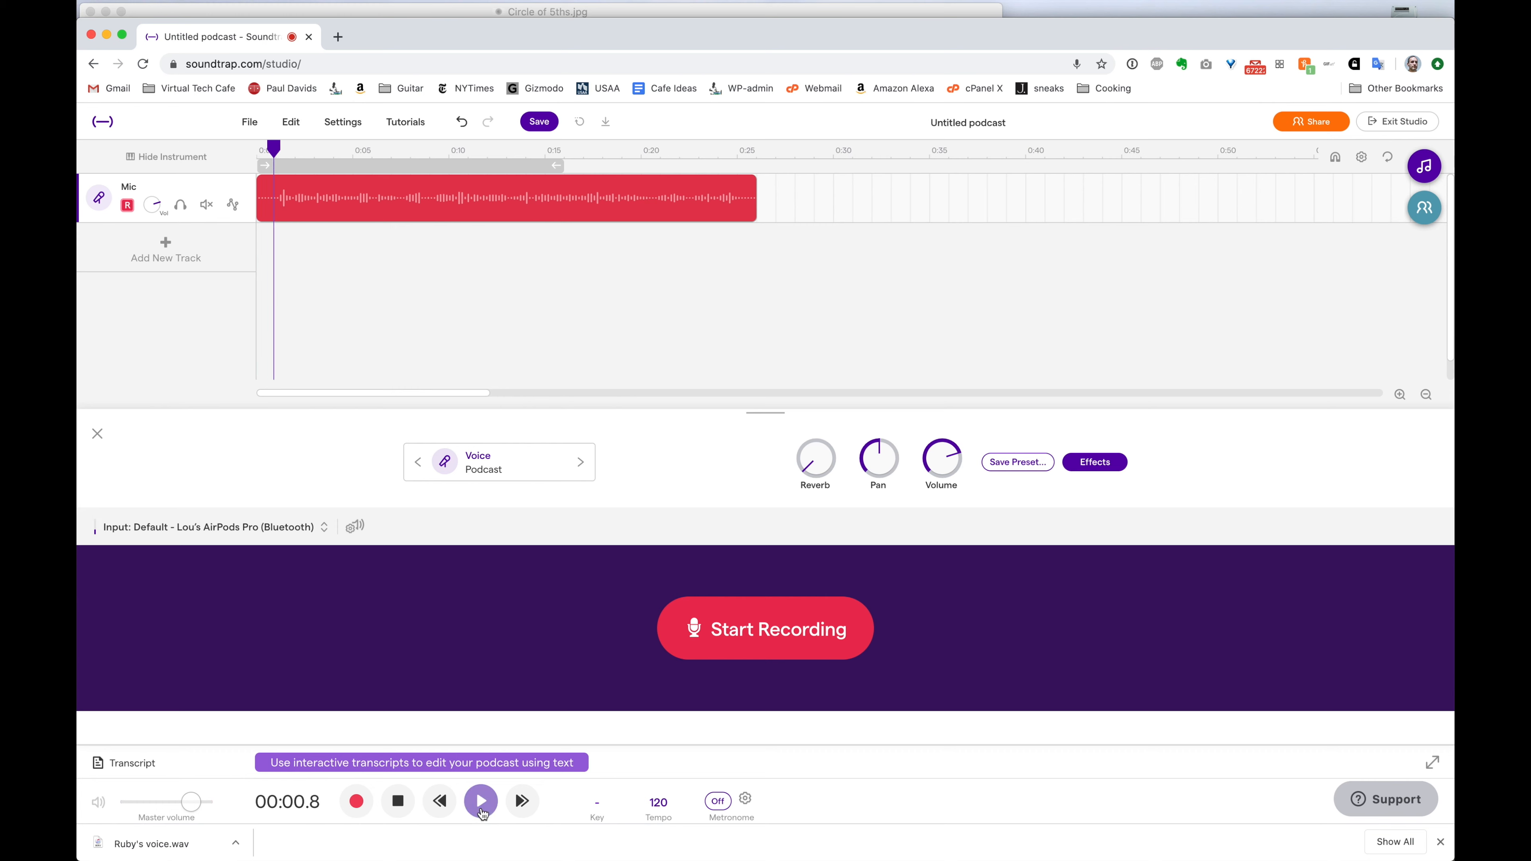
left_click(399, 804)
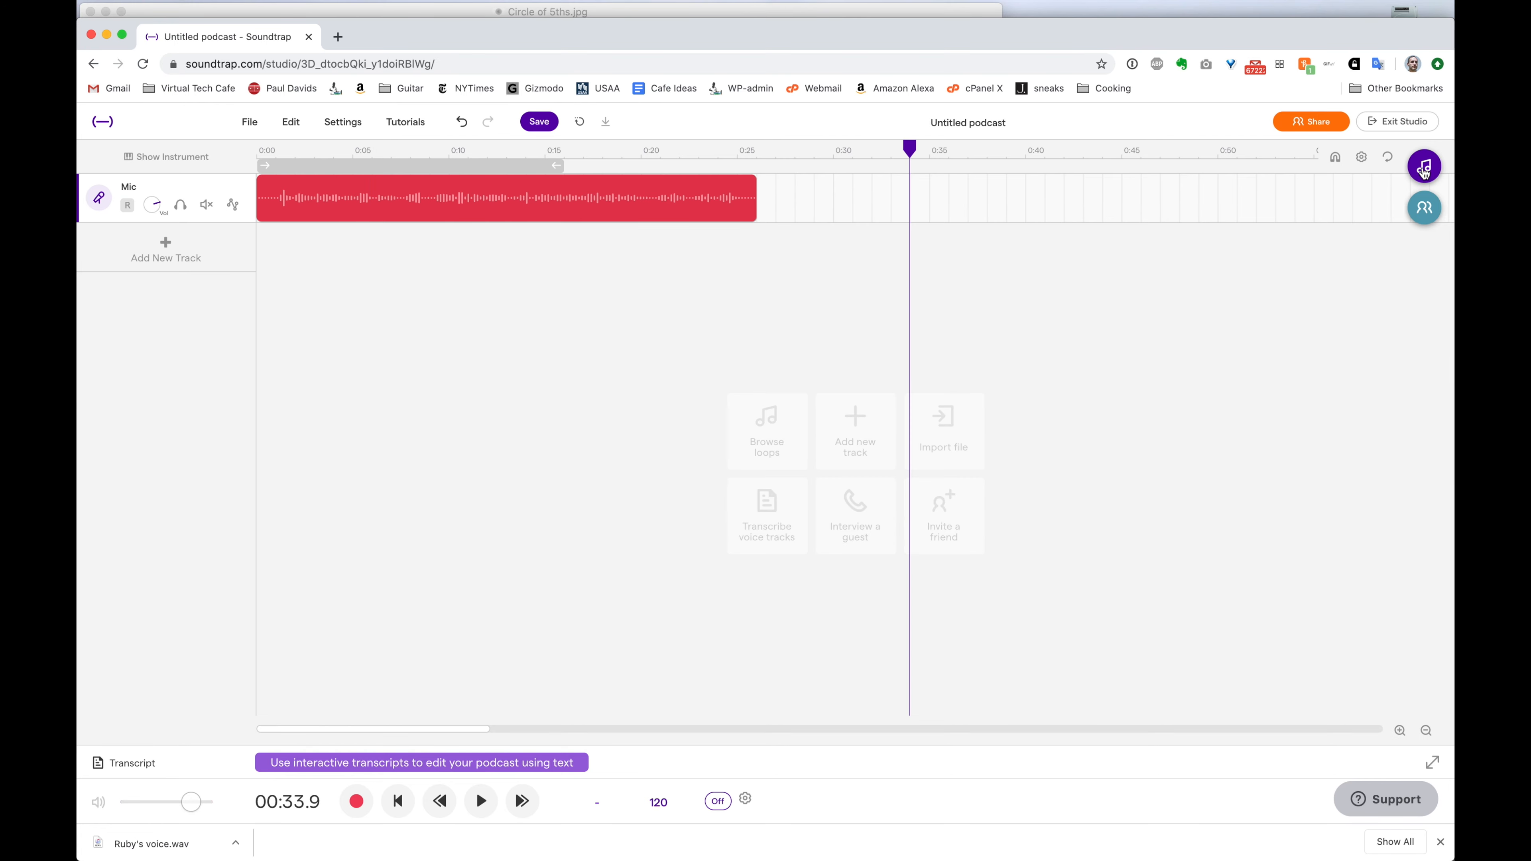
Preview loops in the Loops library and place ABR Drum loop stash beneath the voice track
left_click(1424, 168)
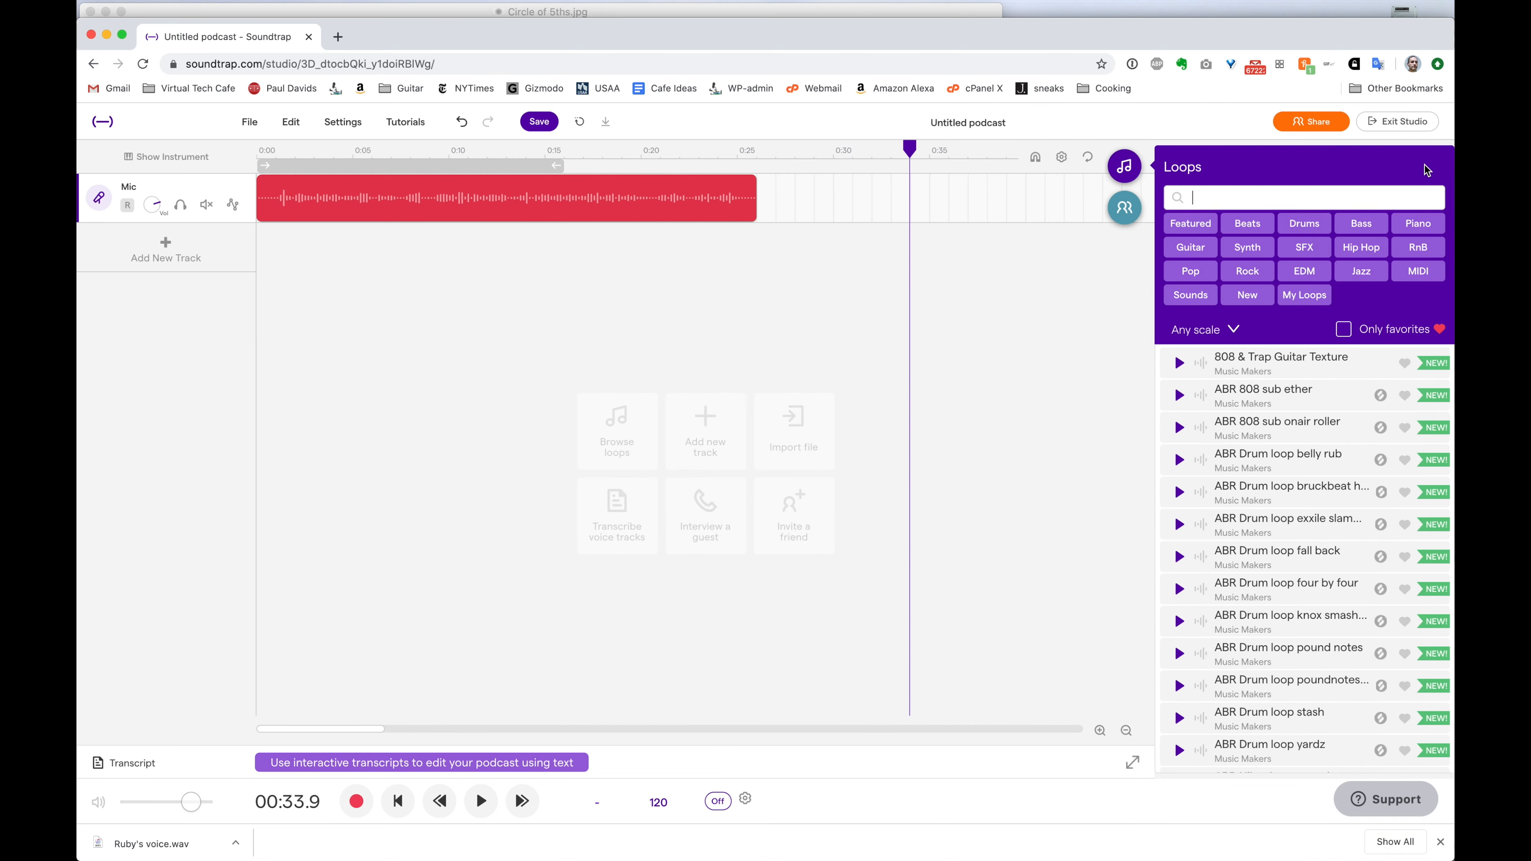
scroll(1260, 594, "down", 1)
scroll(1260, 594, "down", 7)
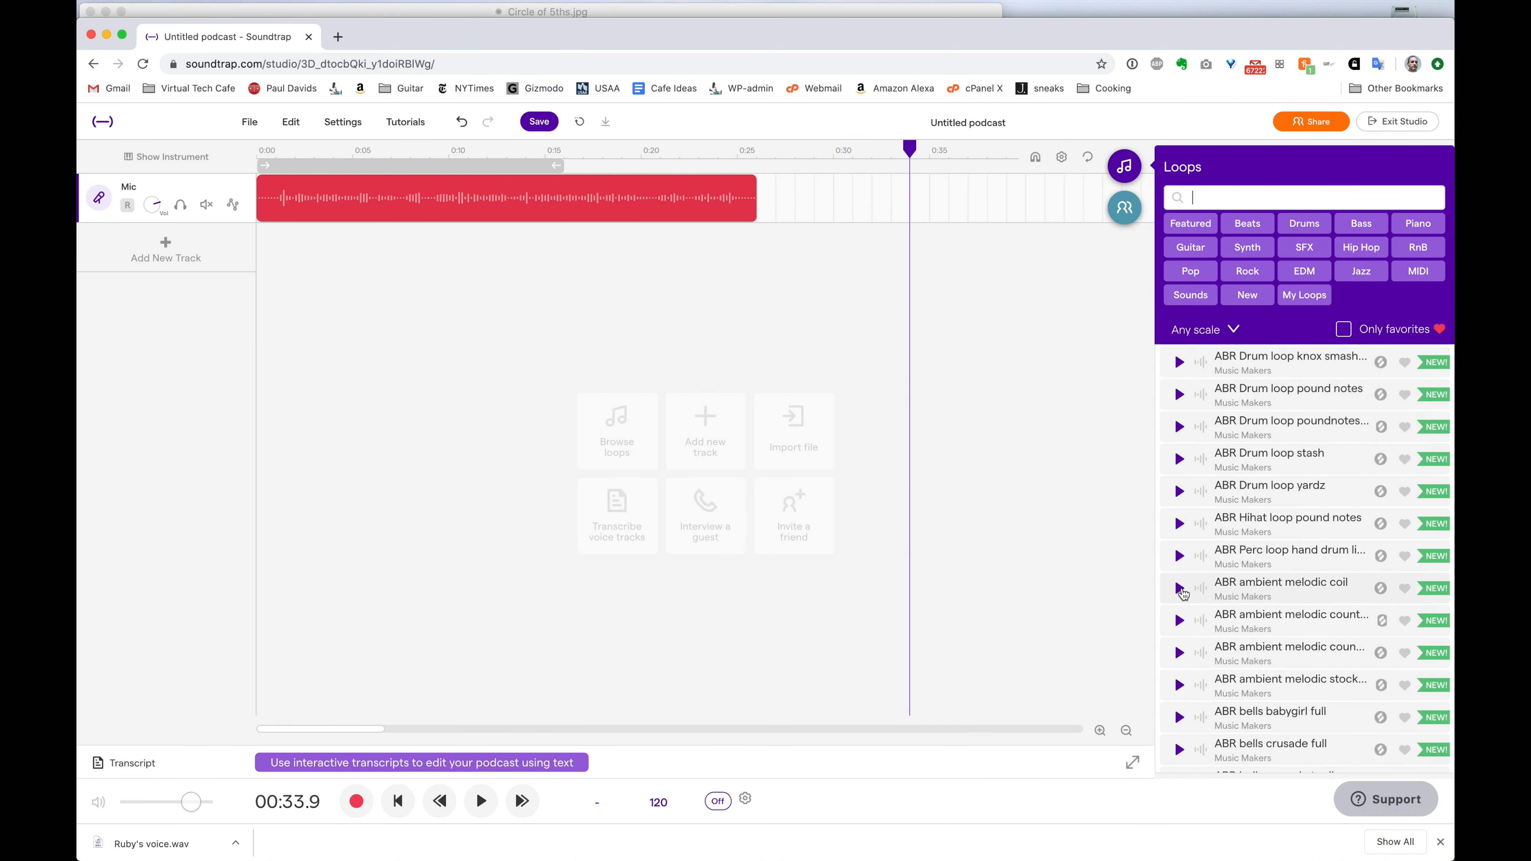
left_click(1180, 588)
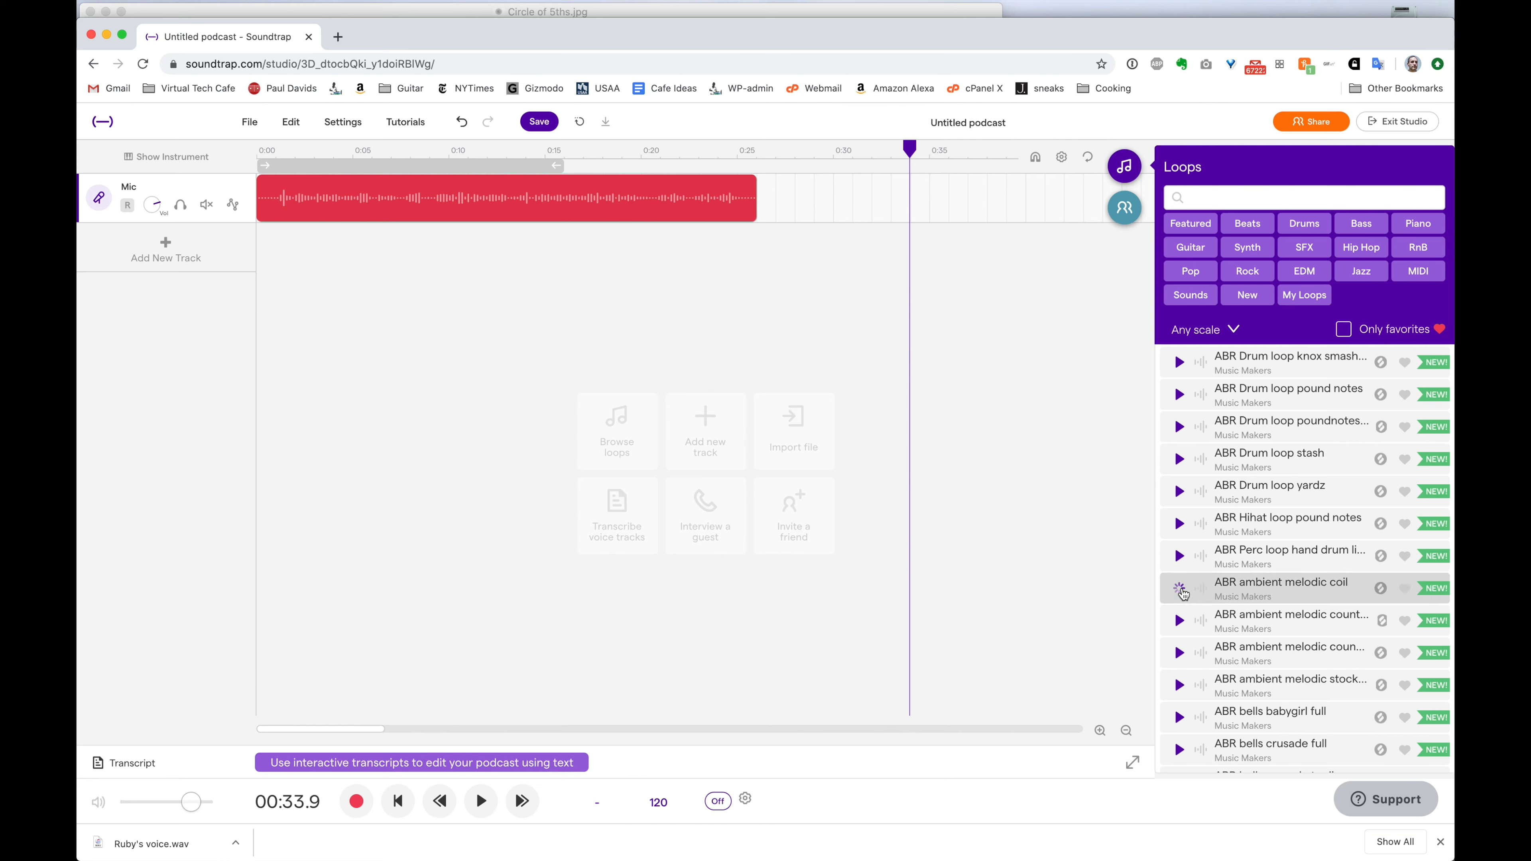
left_click_drag(1304, 453, 276, 304)
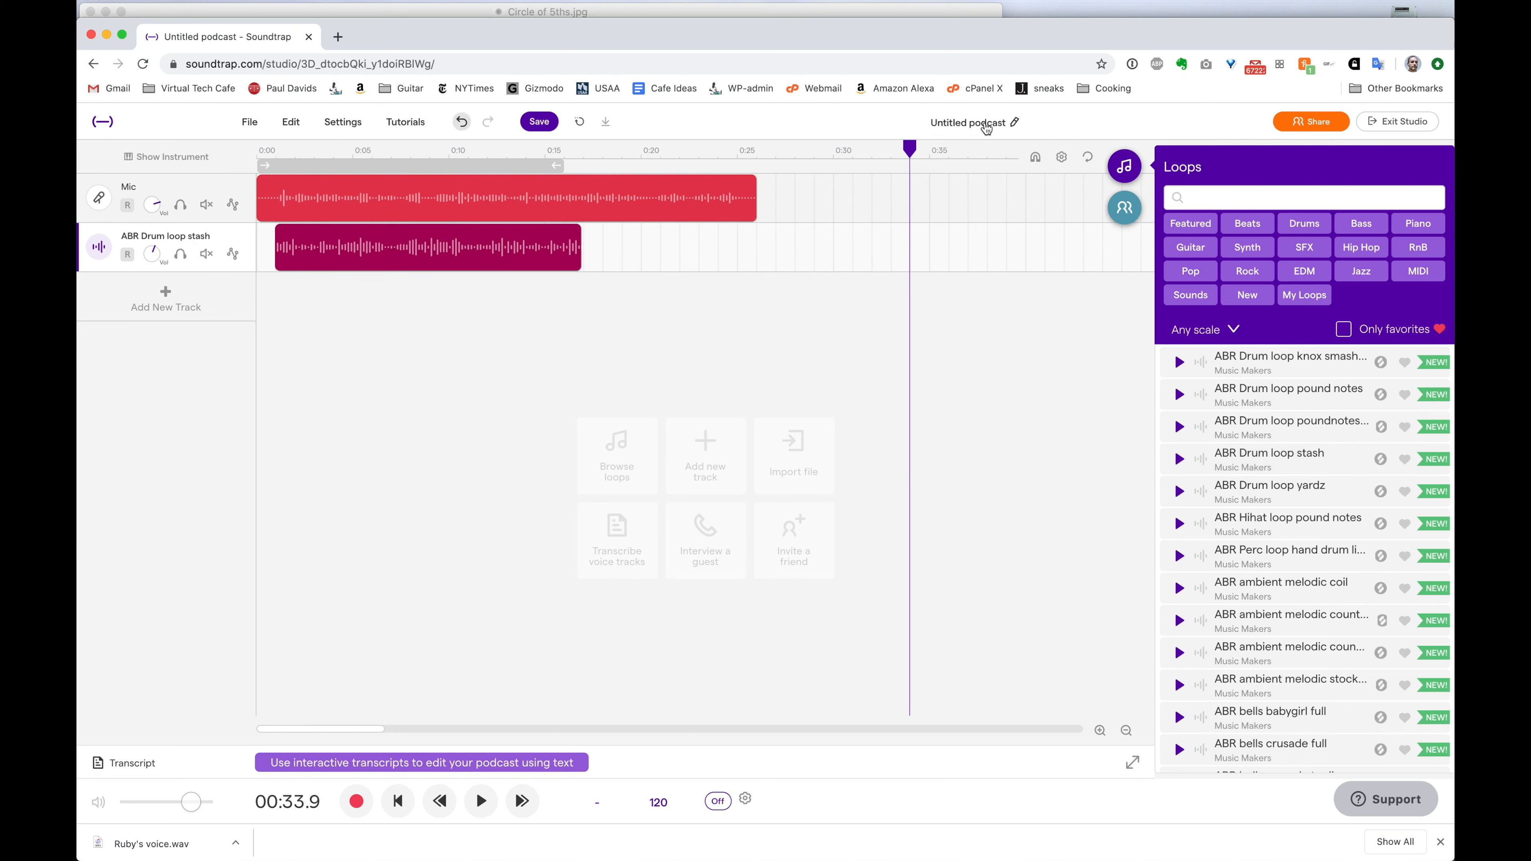
Play the voice and drum loop together from the start, stopping around 7 seconds
left_click_drag(931, 154, 181, 160)
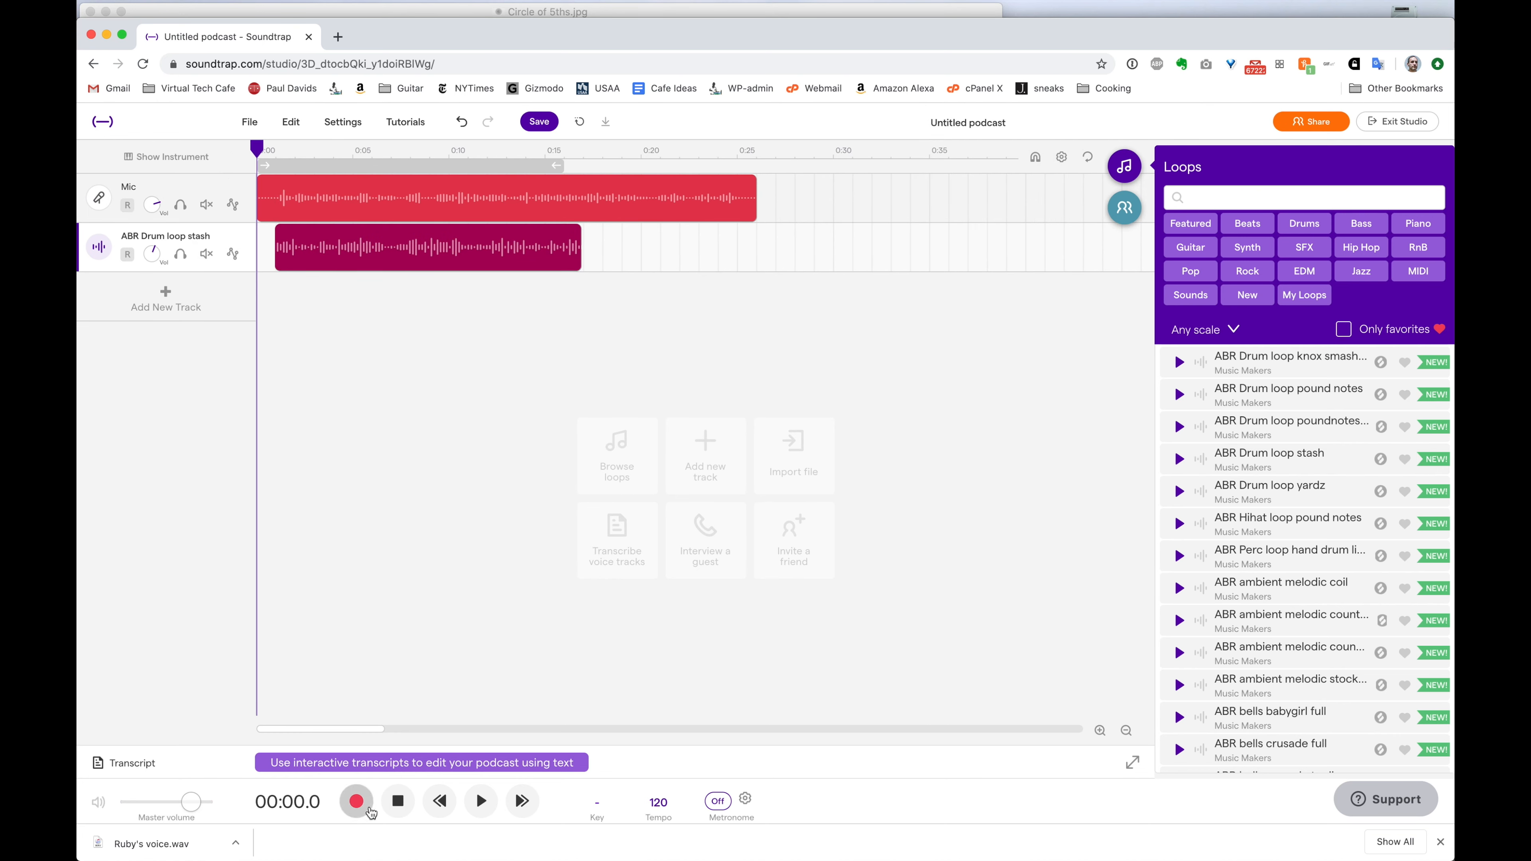
left_click(492, 807)
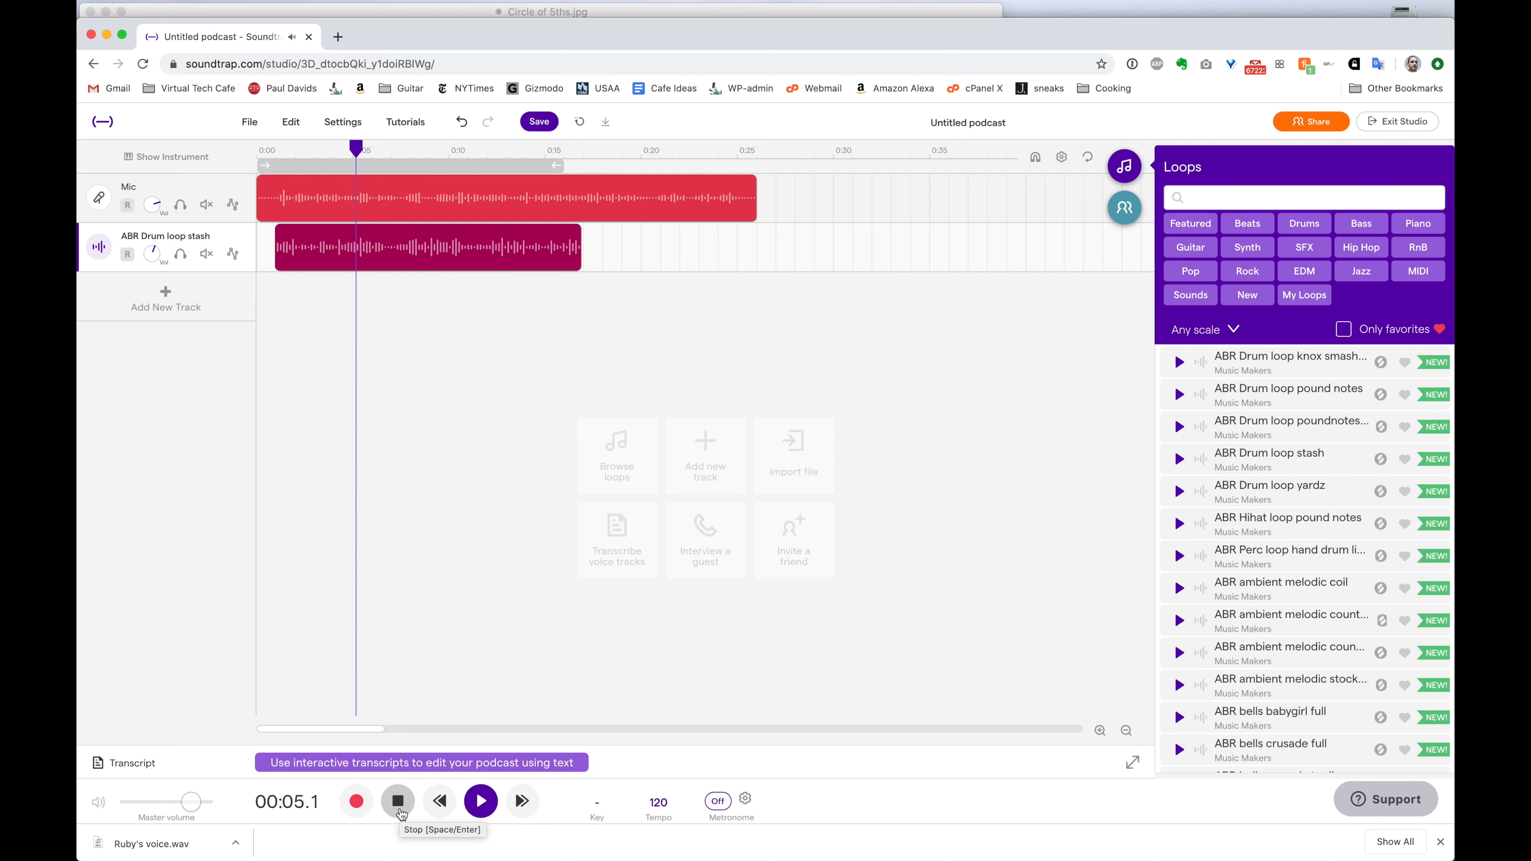
left_click(400, 812)
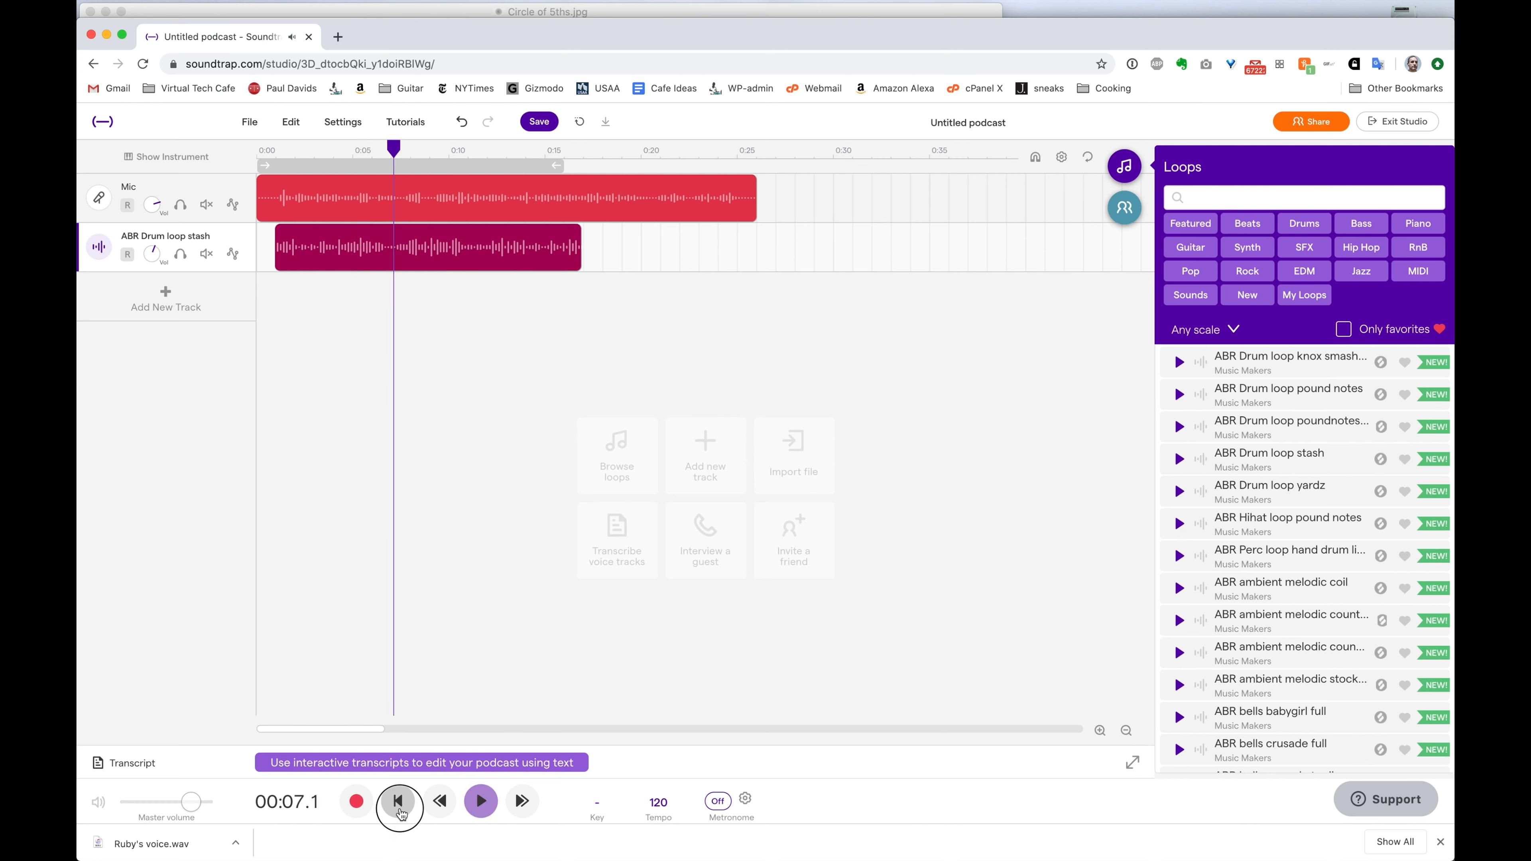
mouse_move(572, 268)
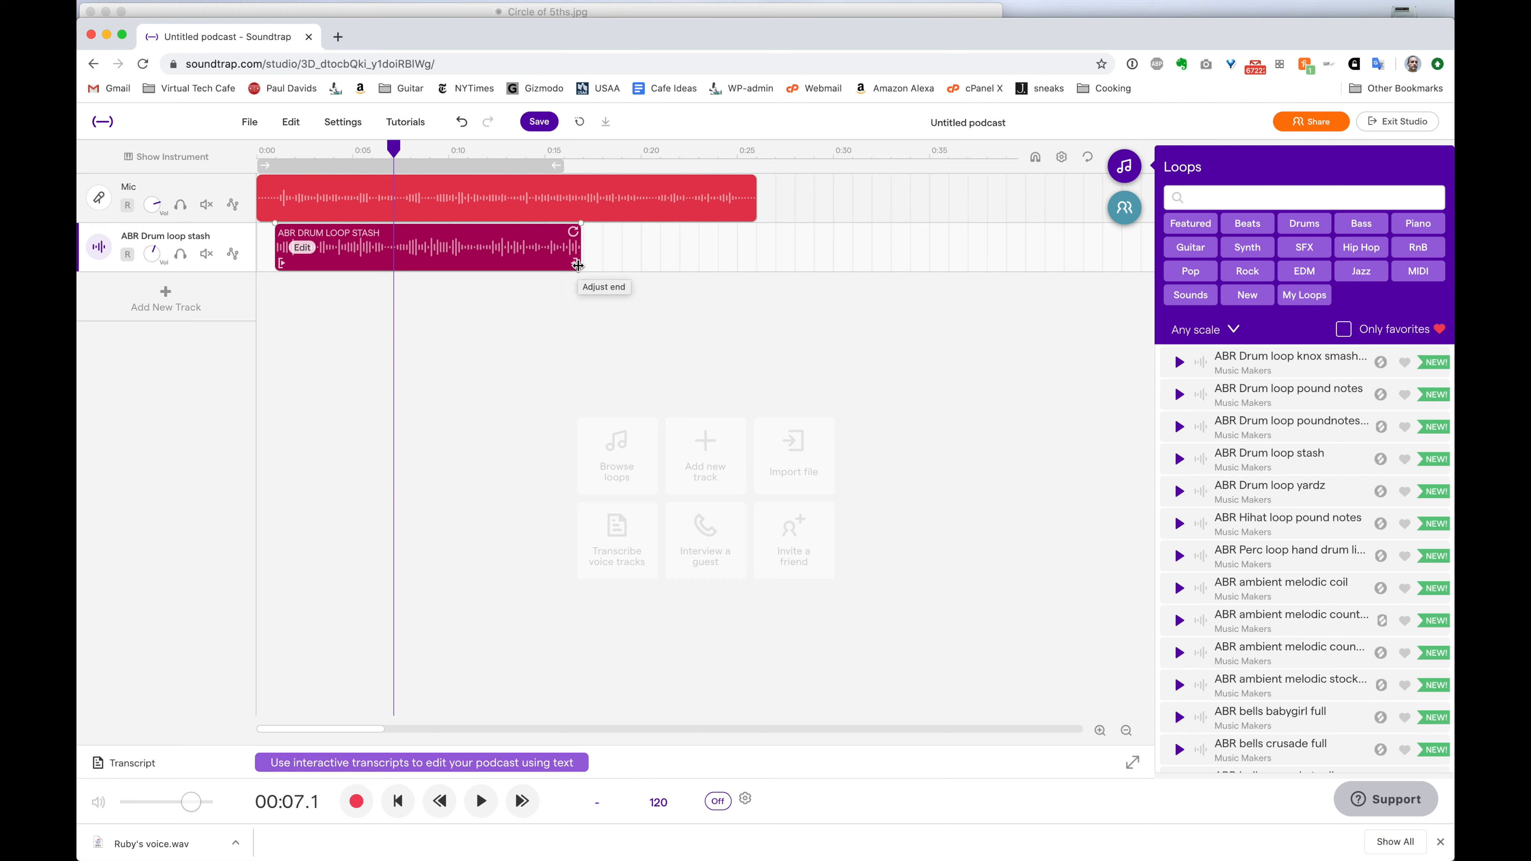
Trim the drum loop clip to end near 7 seconds, replay the mix, and show the Mic recording panel
left_click_drag(577, 266, 403, 256)
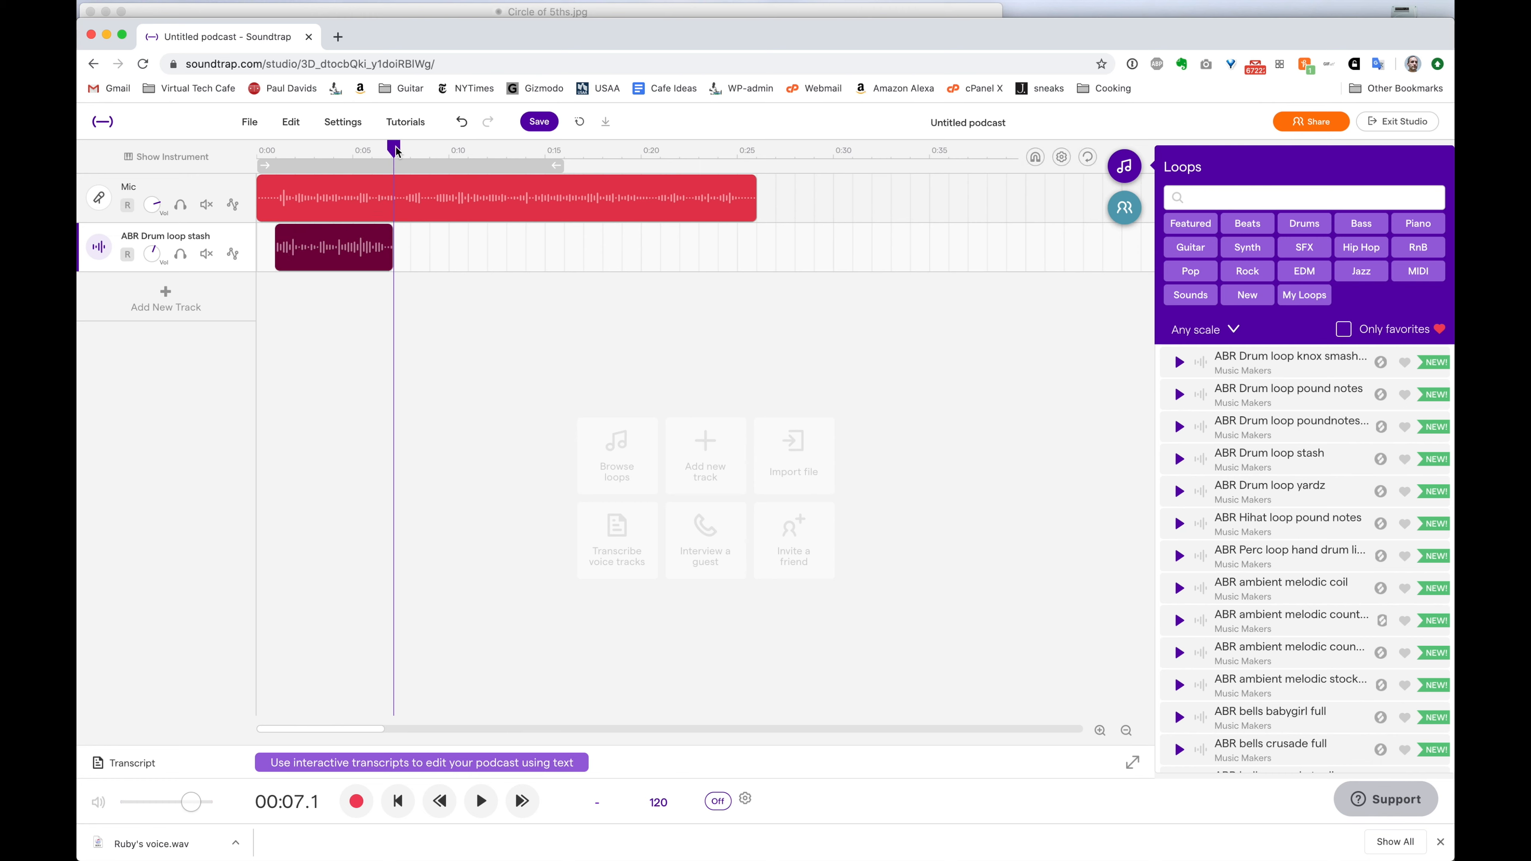
left_click_drag(396, 151, 257, 152)
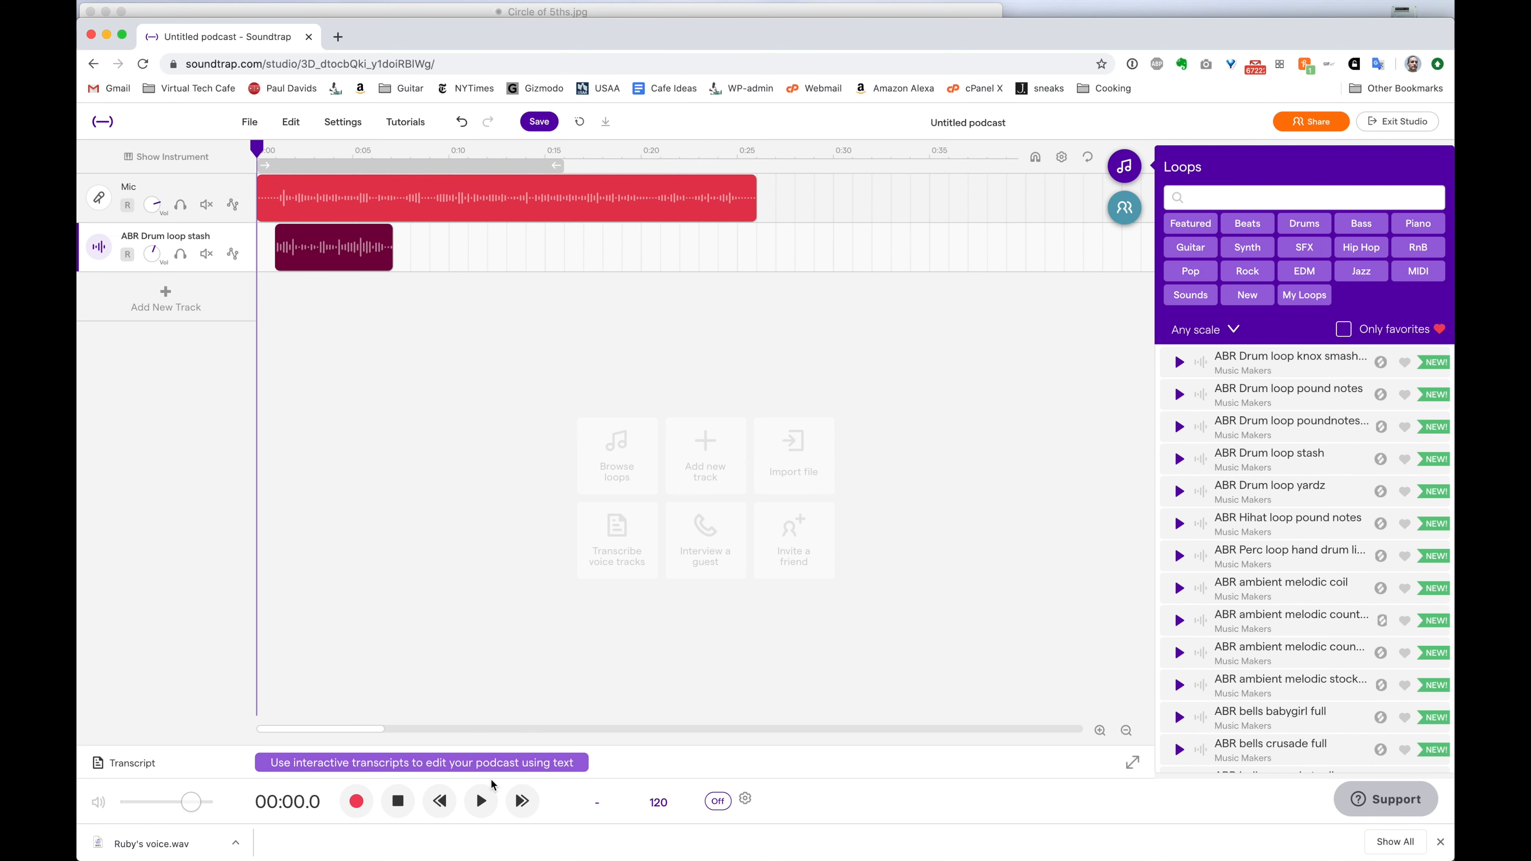
left_click(481, 801)
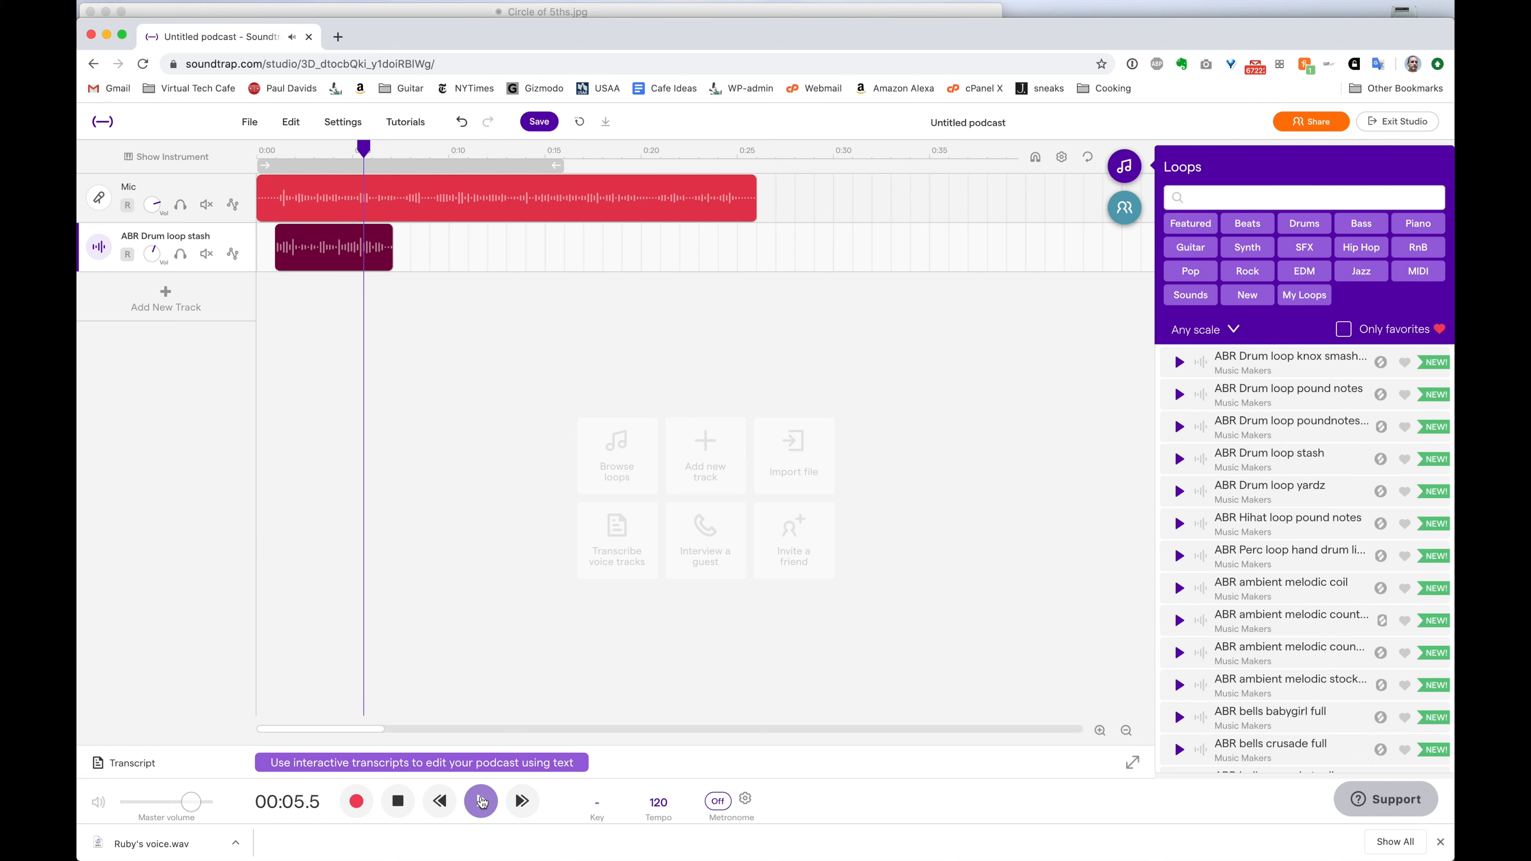
left_click(481, 801)
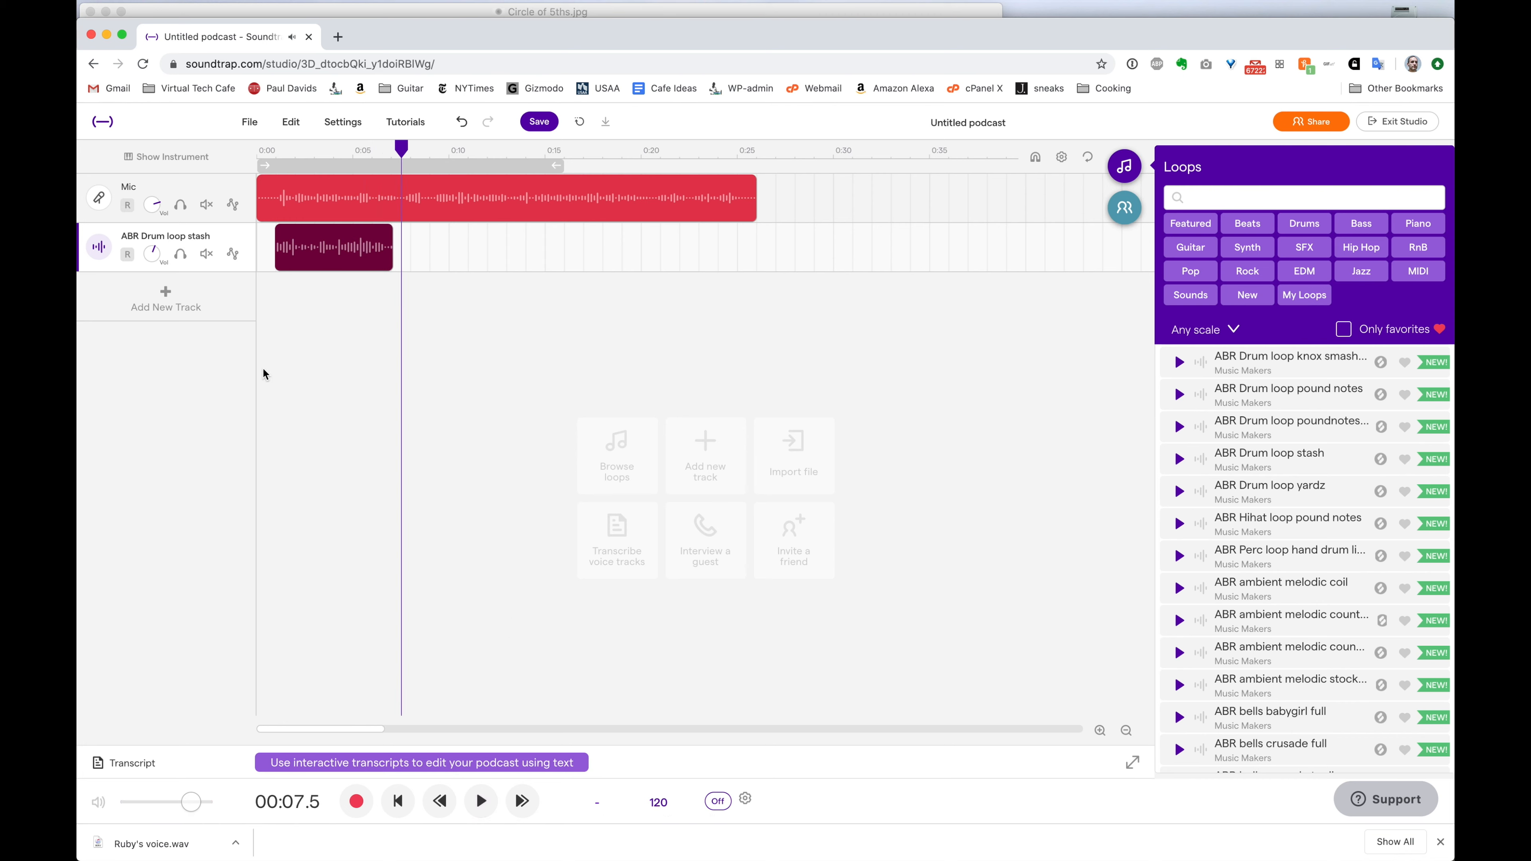
left_click(97, 208)
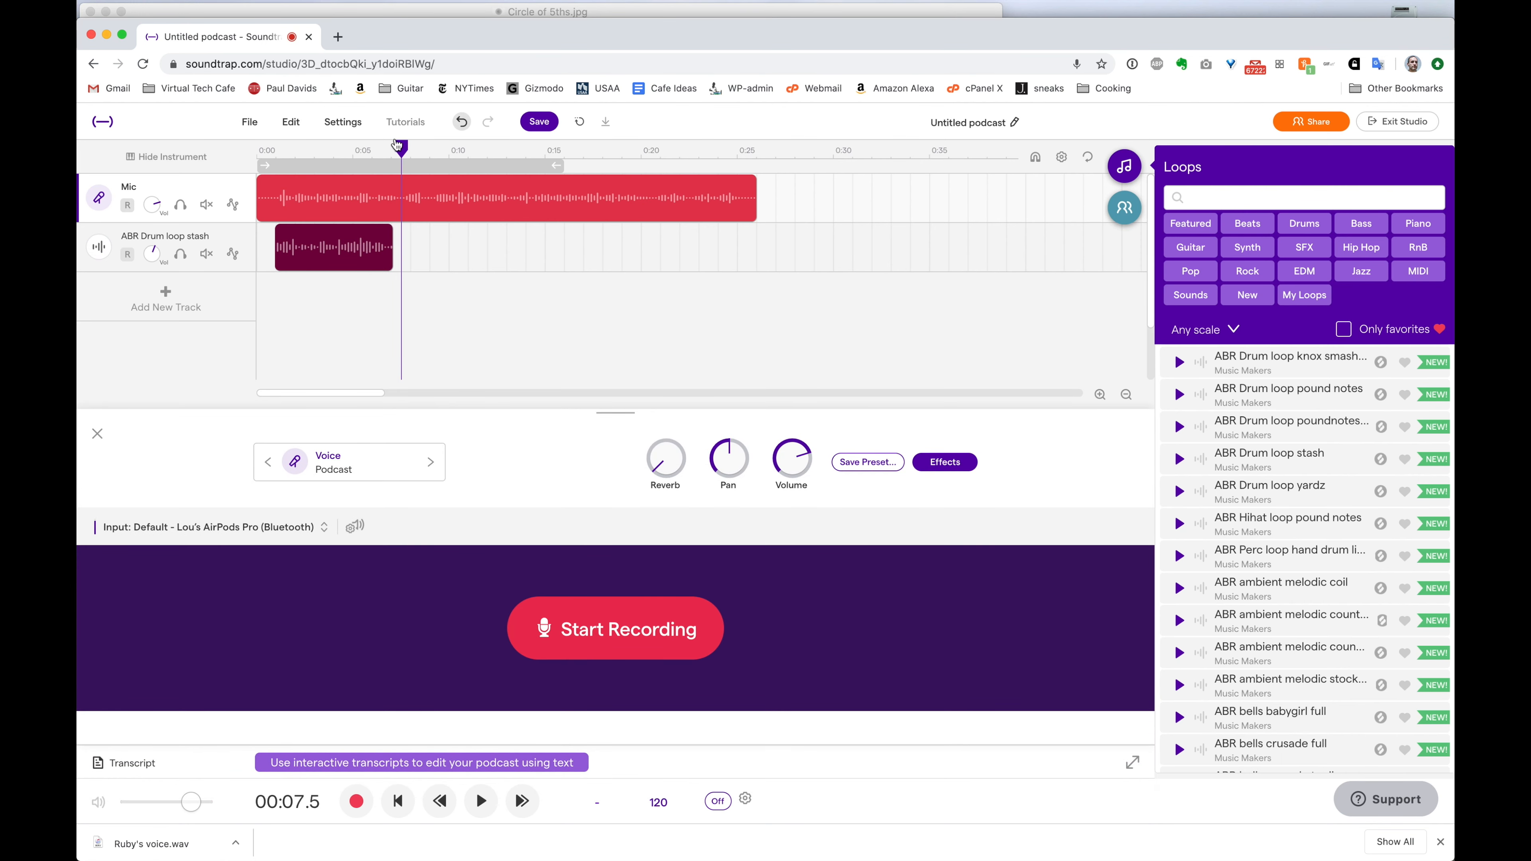
Record a second voice take starting right at the end of the first clip
left_click_drag(403, 150, 756, 161)
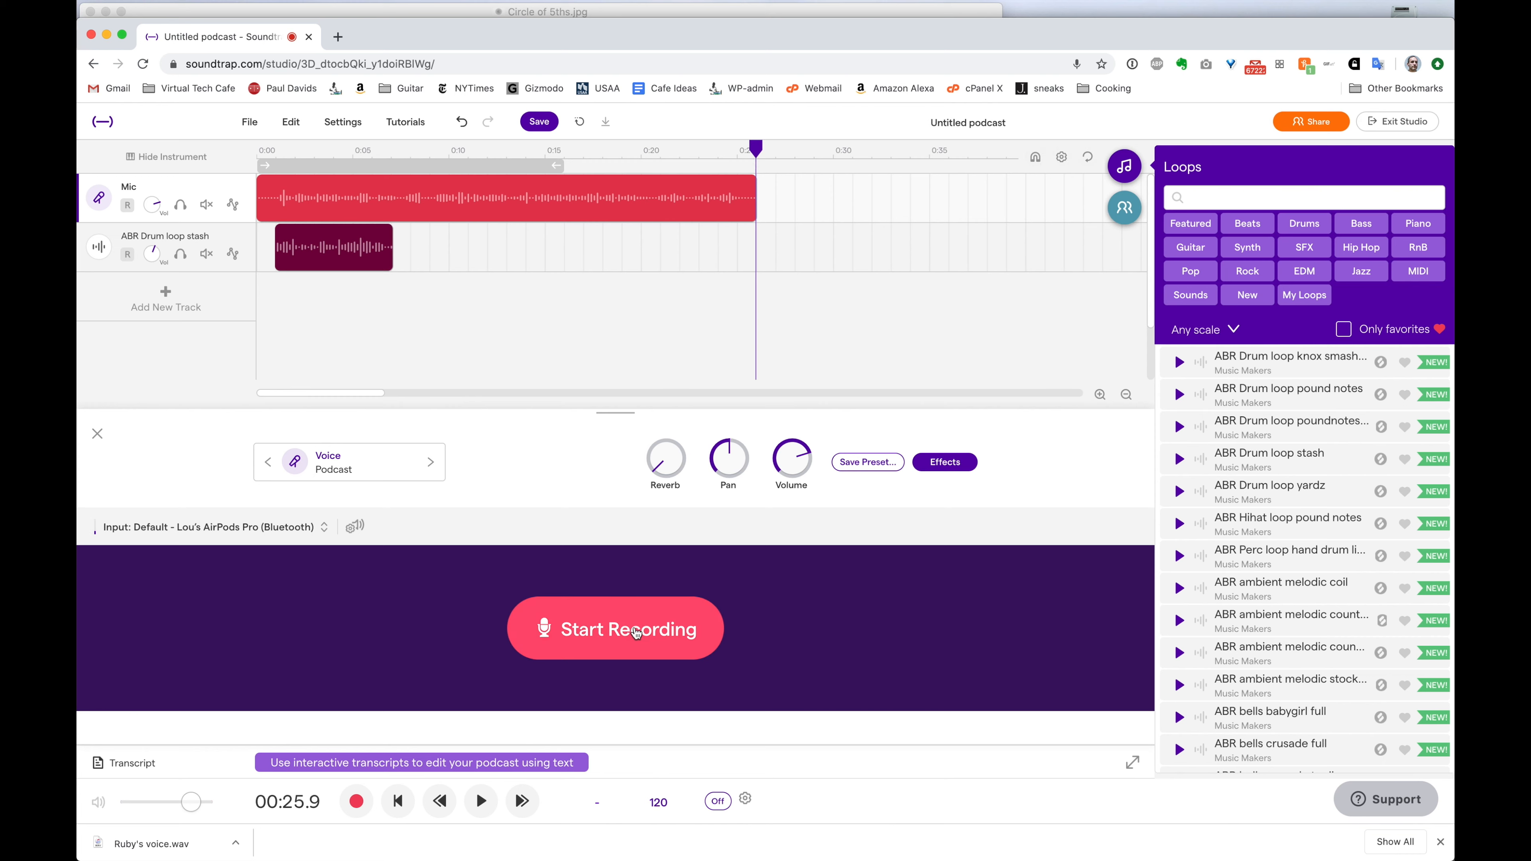
left_click(637, 638)
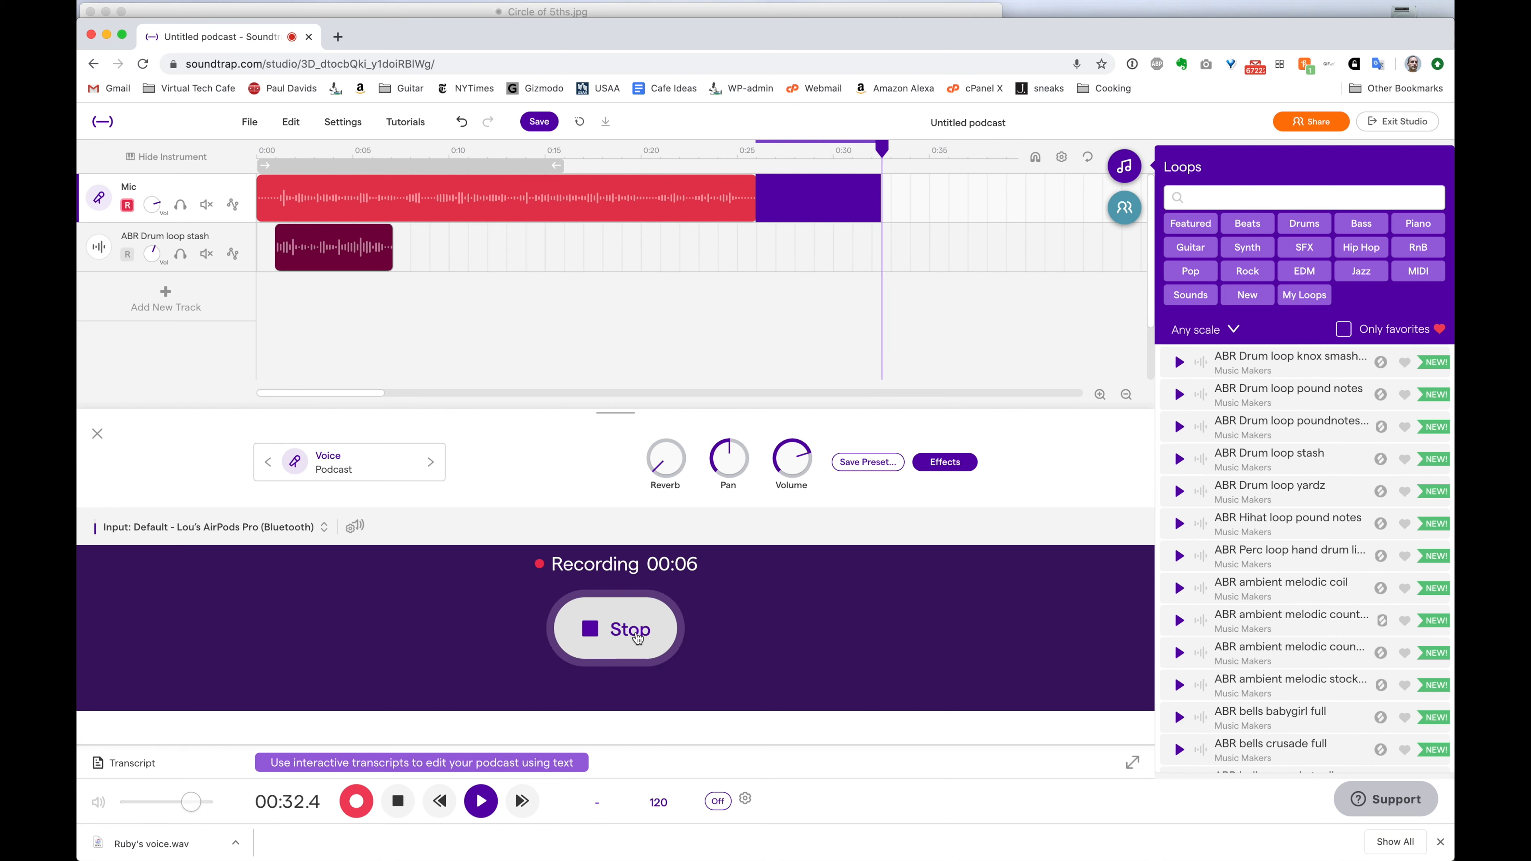
left_click(637, 637)
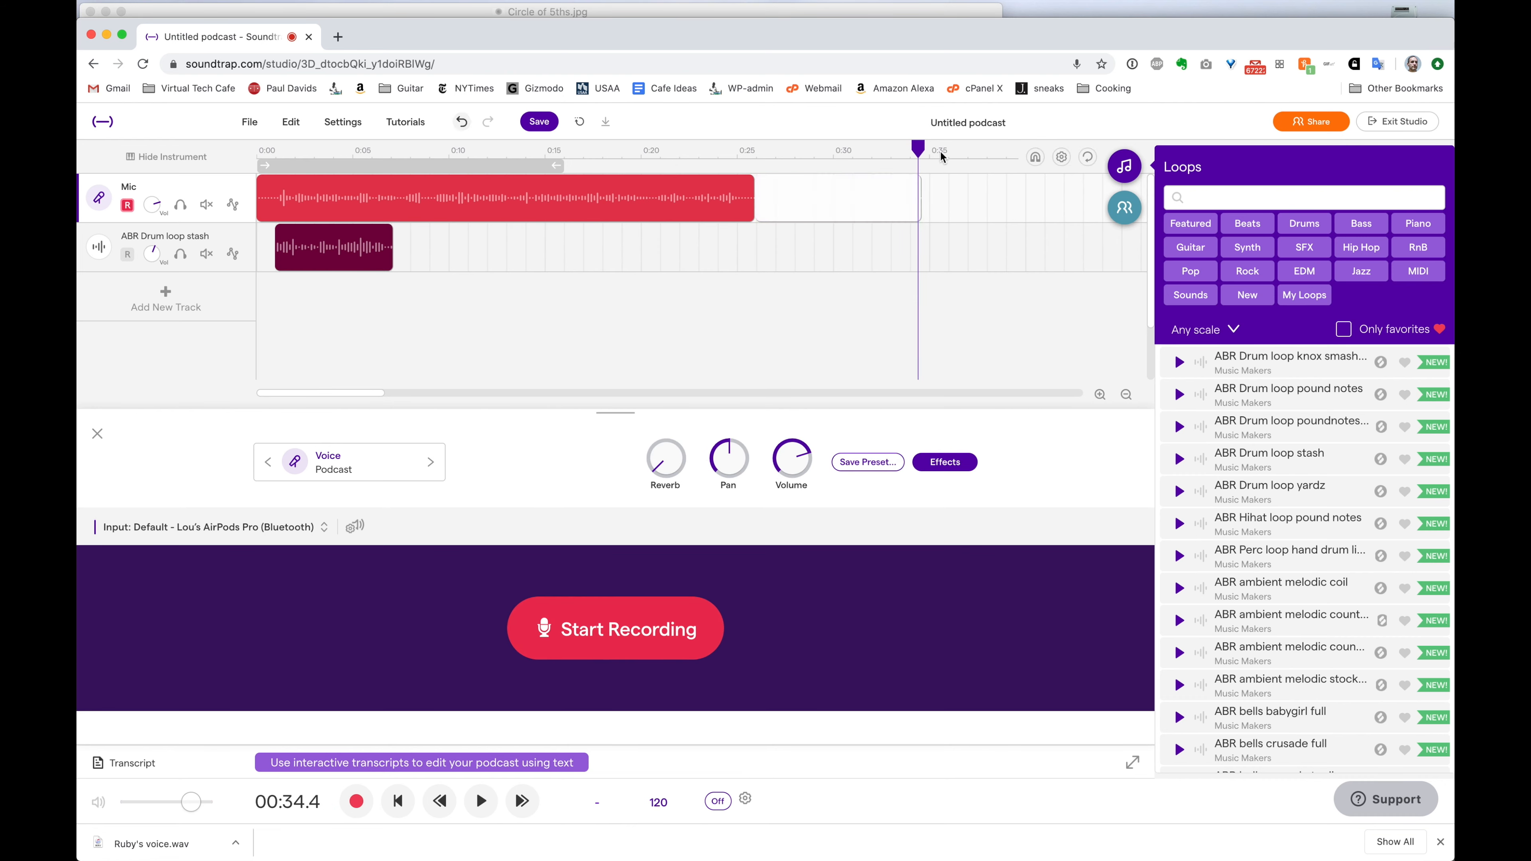
Record another voice clip after the last one and bring the playhead back to its start
mouse_move(917, 149)
left_mouse_down()
mouse_move(811, 145)
mouse_move(965, 148)
mouse_move(922, 150)
left_mouse_up()
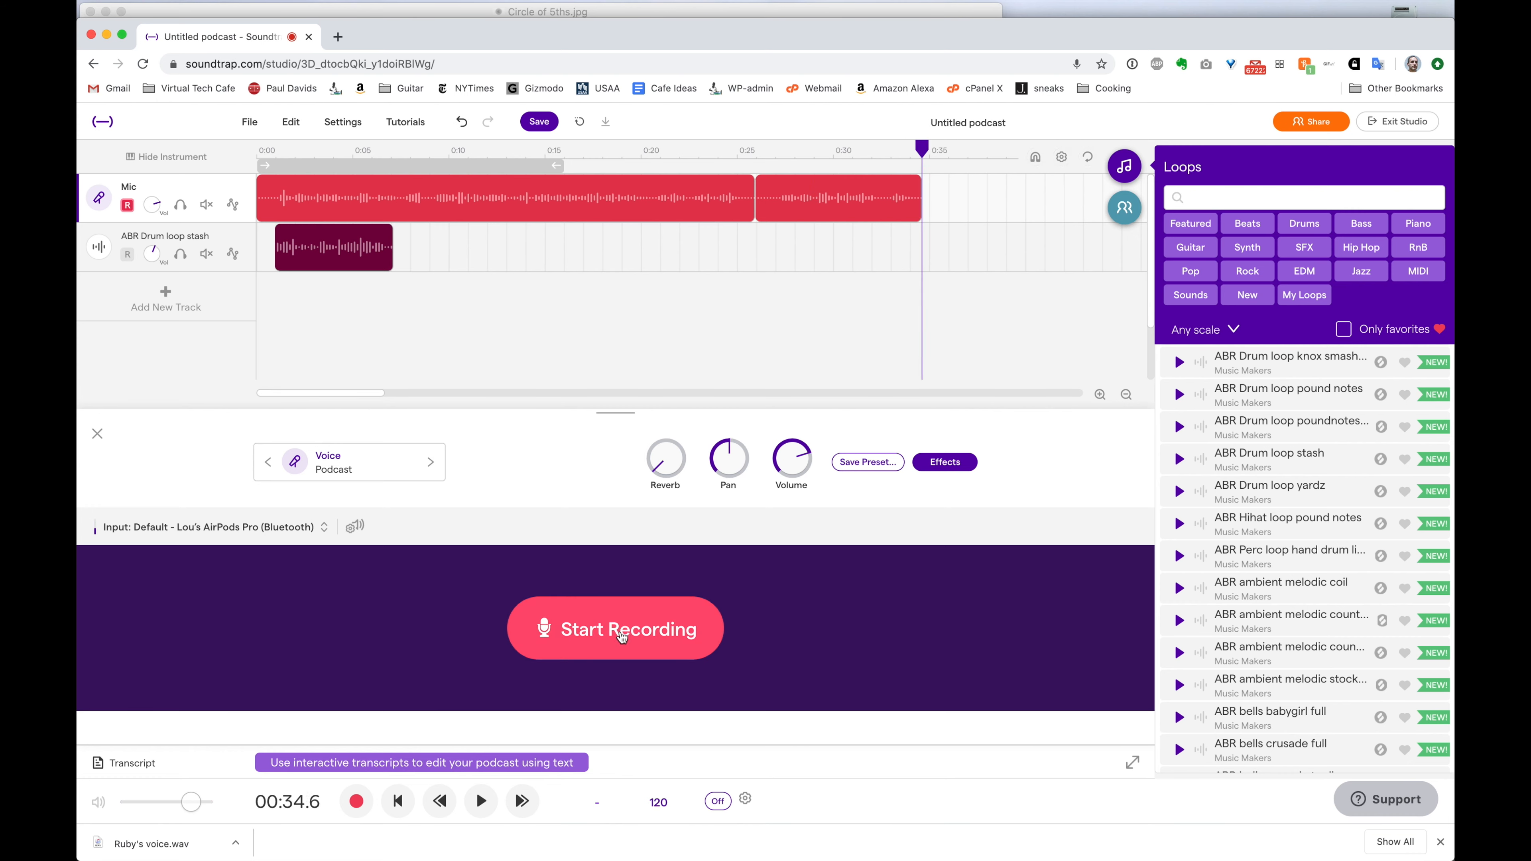
left_click(621, 636)
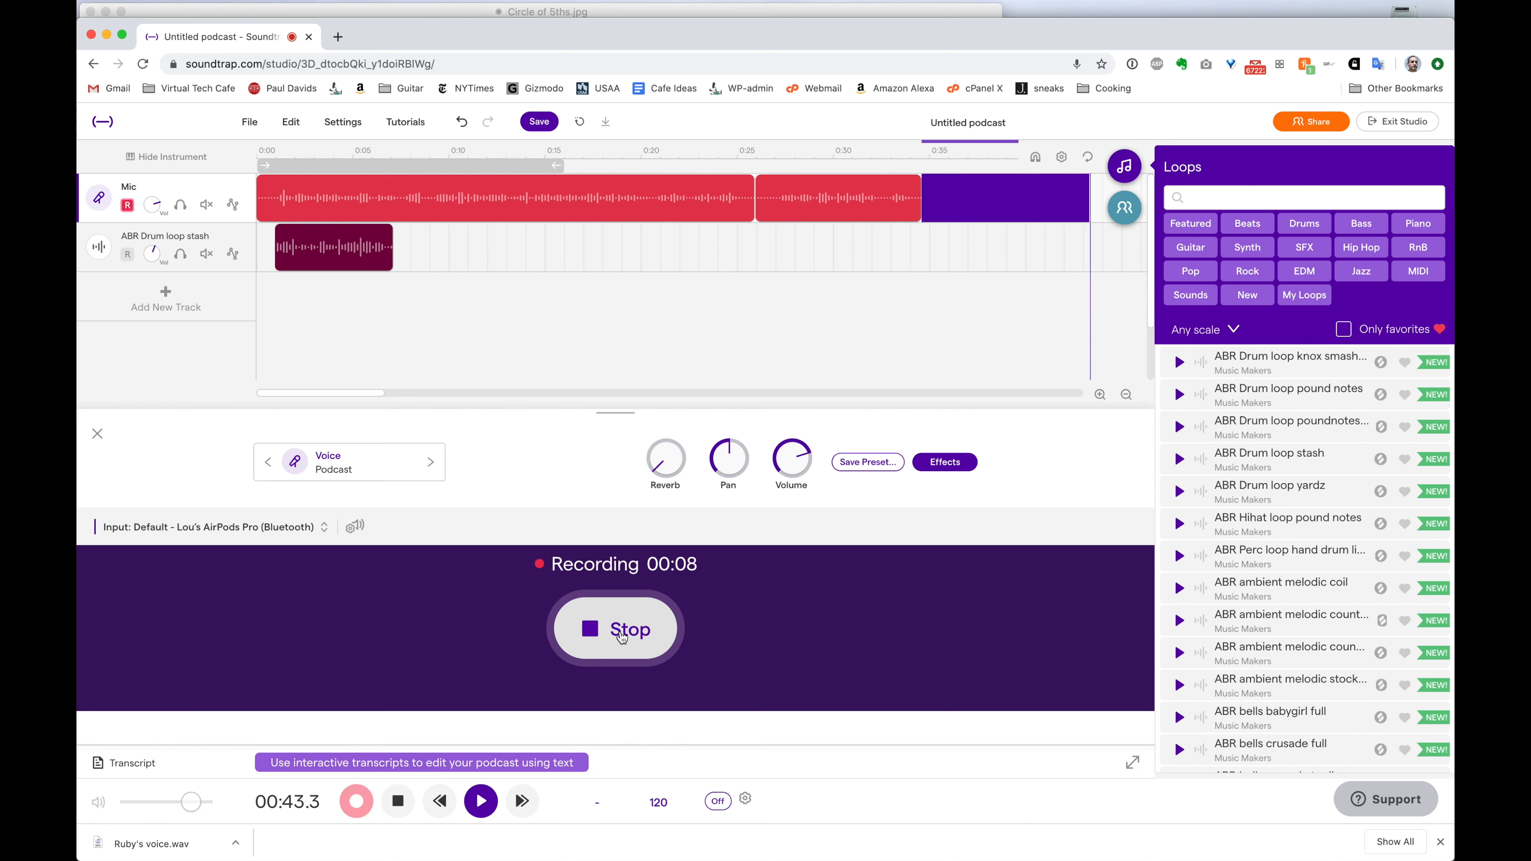
left_click(616, 638)
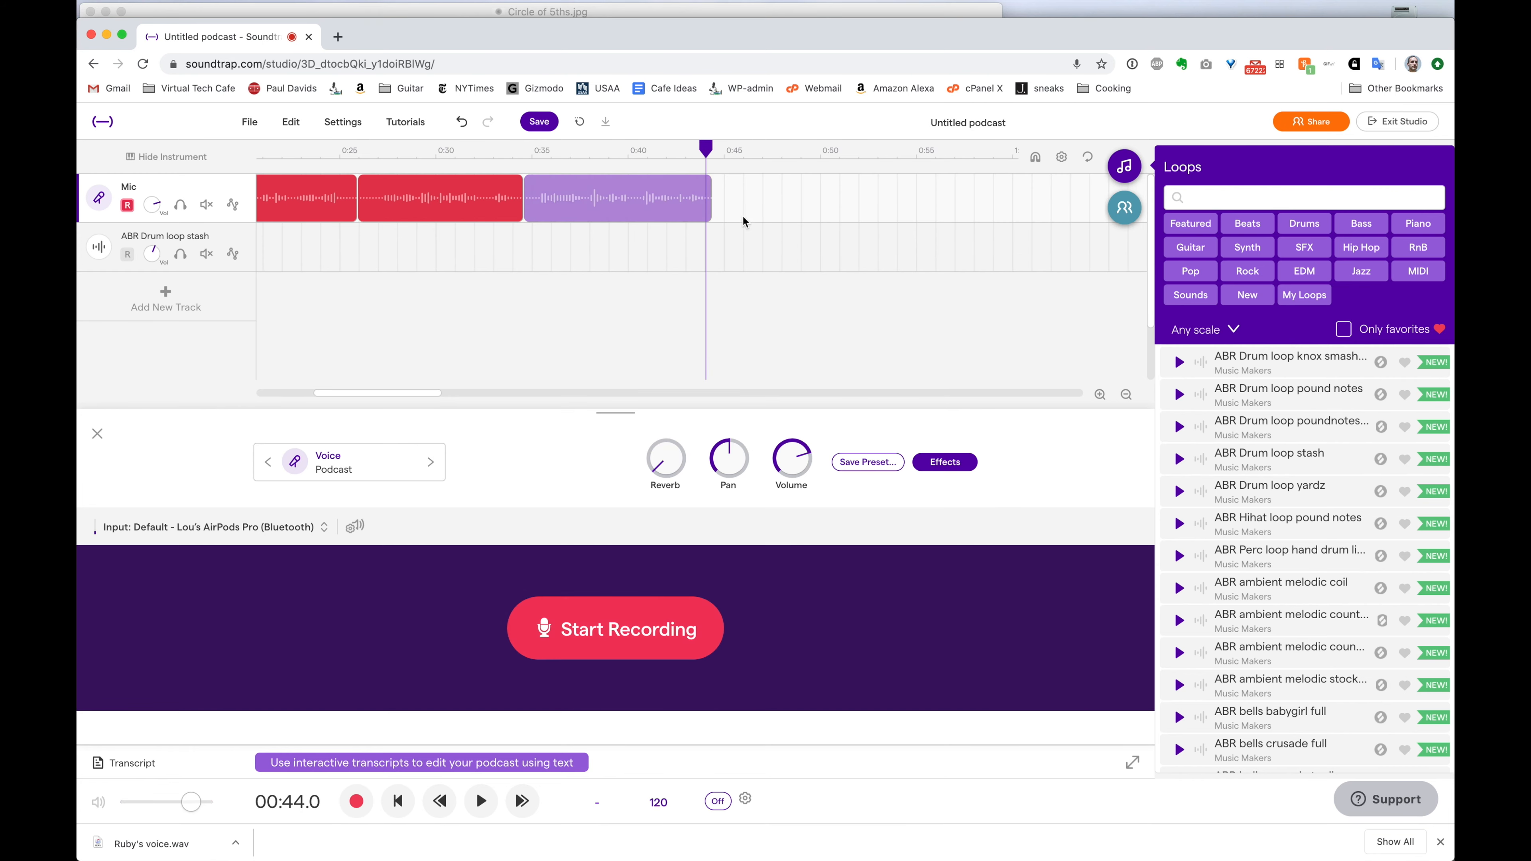
left_click_drag(709, 160, 523, 209)
Play back the newest clip and set the playhead at 0:40.2
key("space")
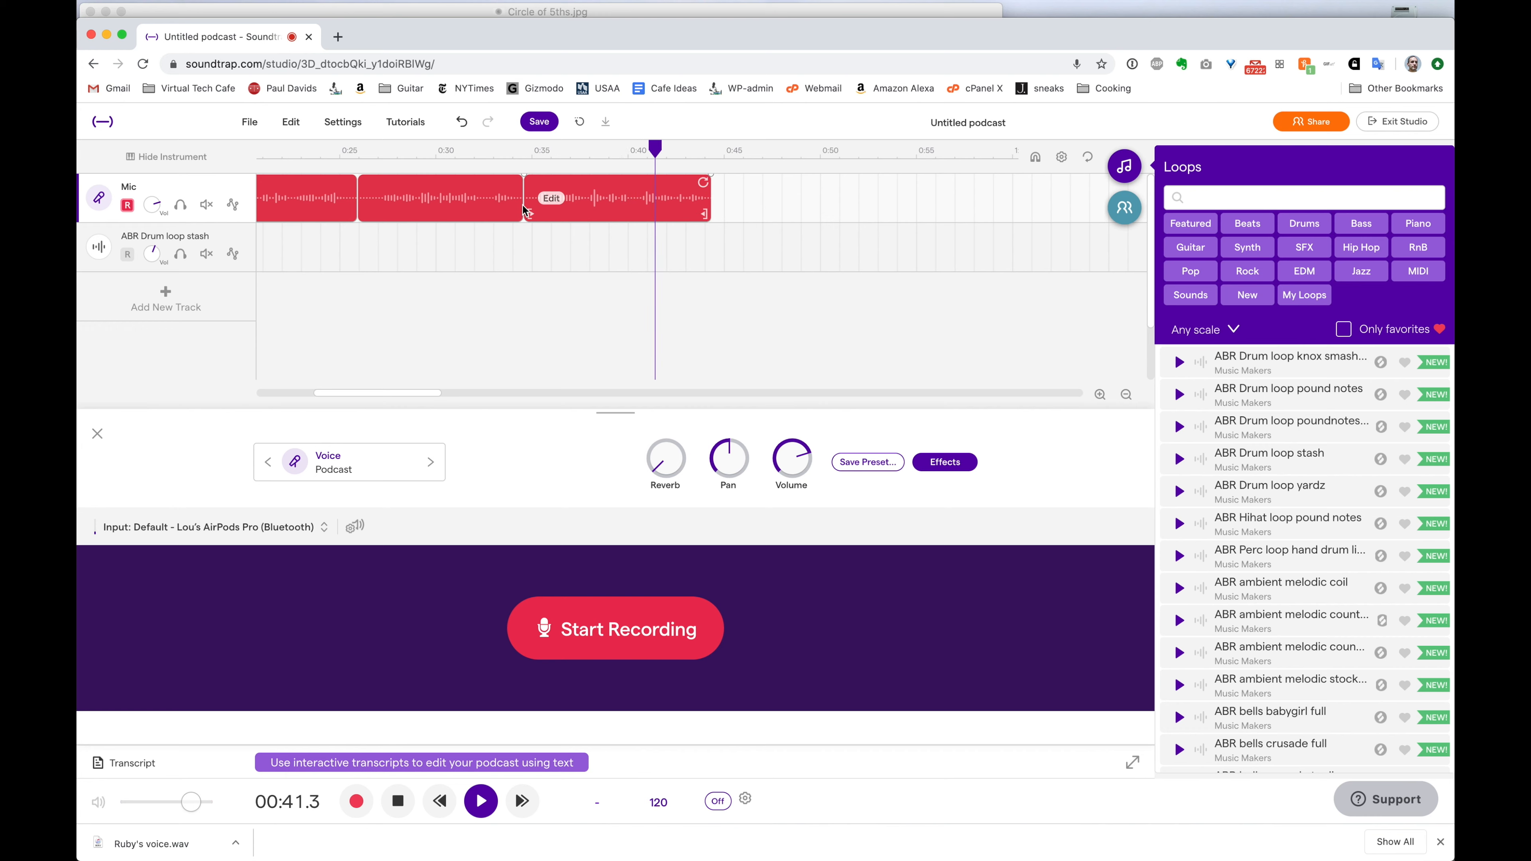
key("space")
left_click_drag(668, 149, 633, 163)
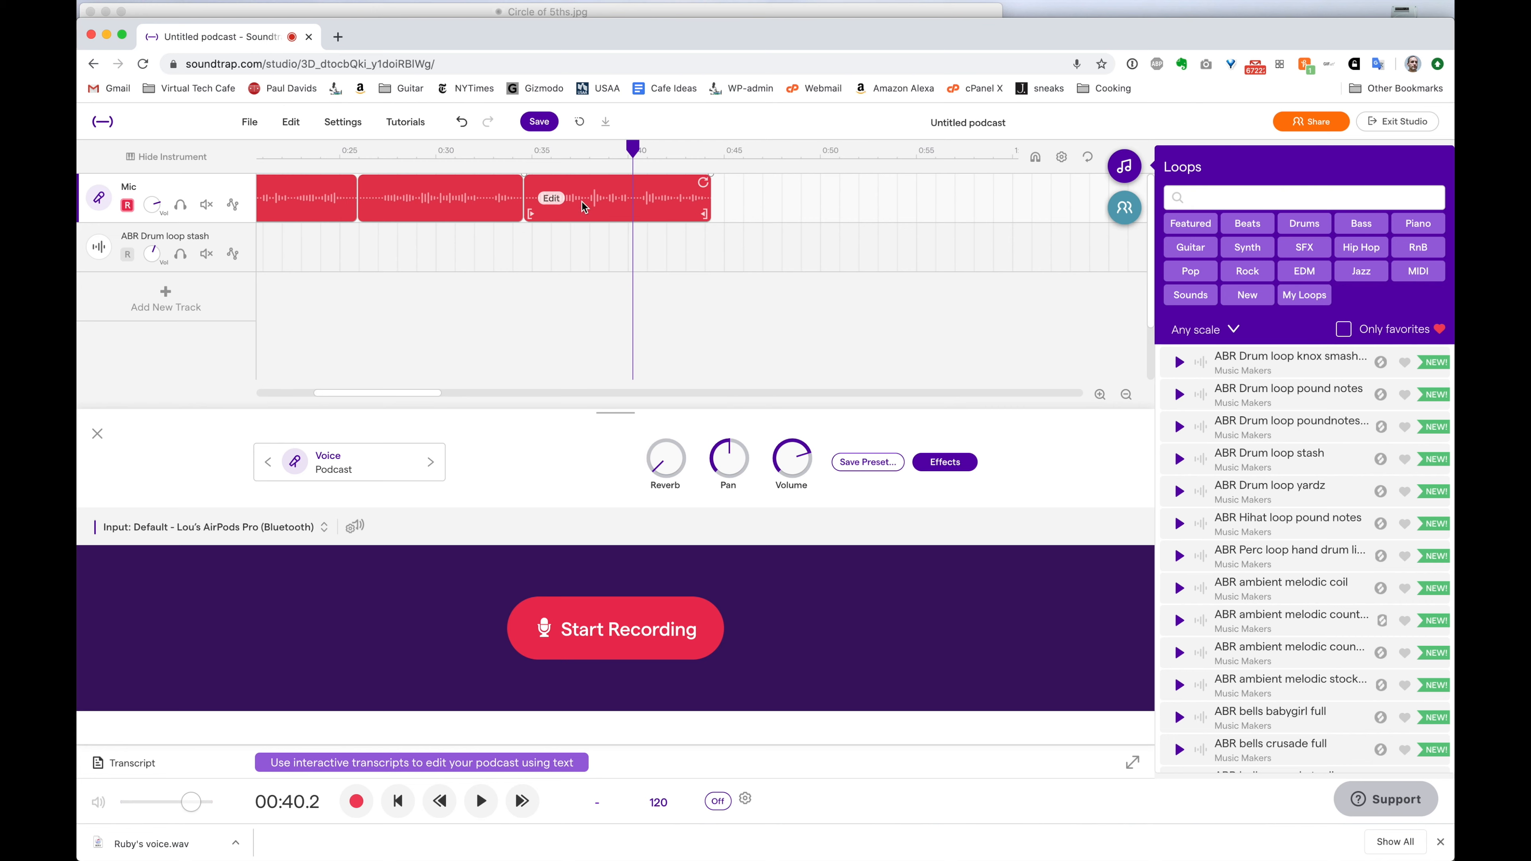
Split the newest clip at 0:40.2, delete its opening piece, close the gap, and replay
left_click(642, 198)
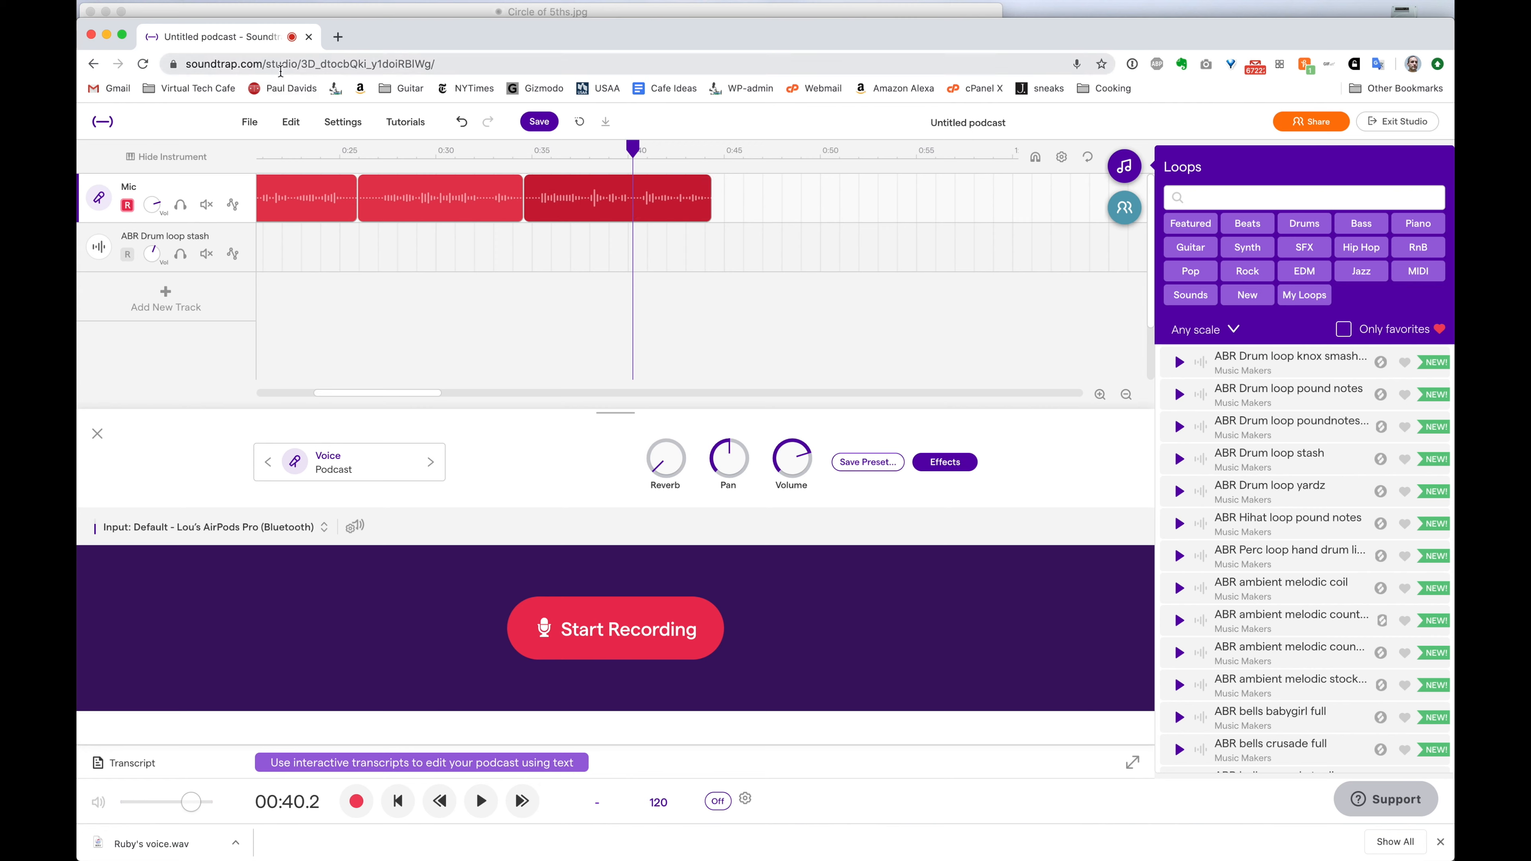
left_click(292, 122)
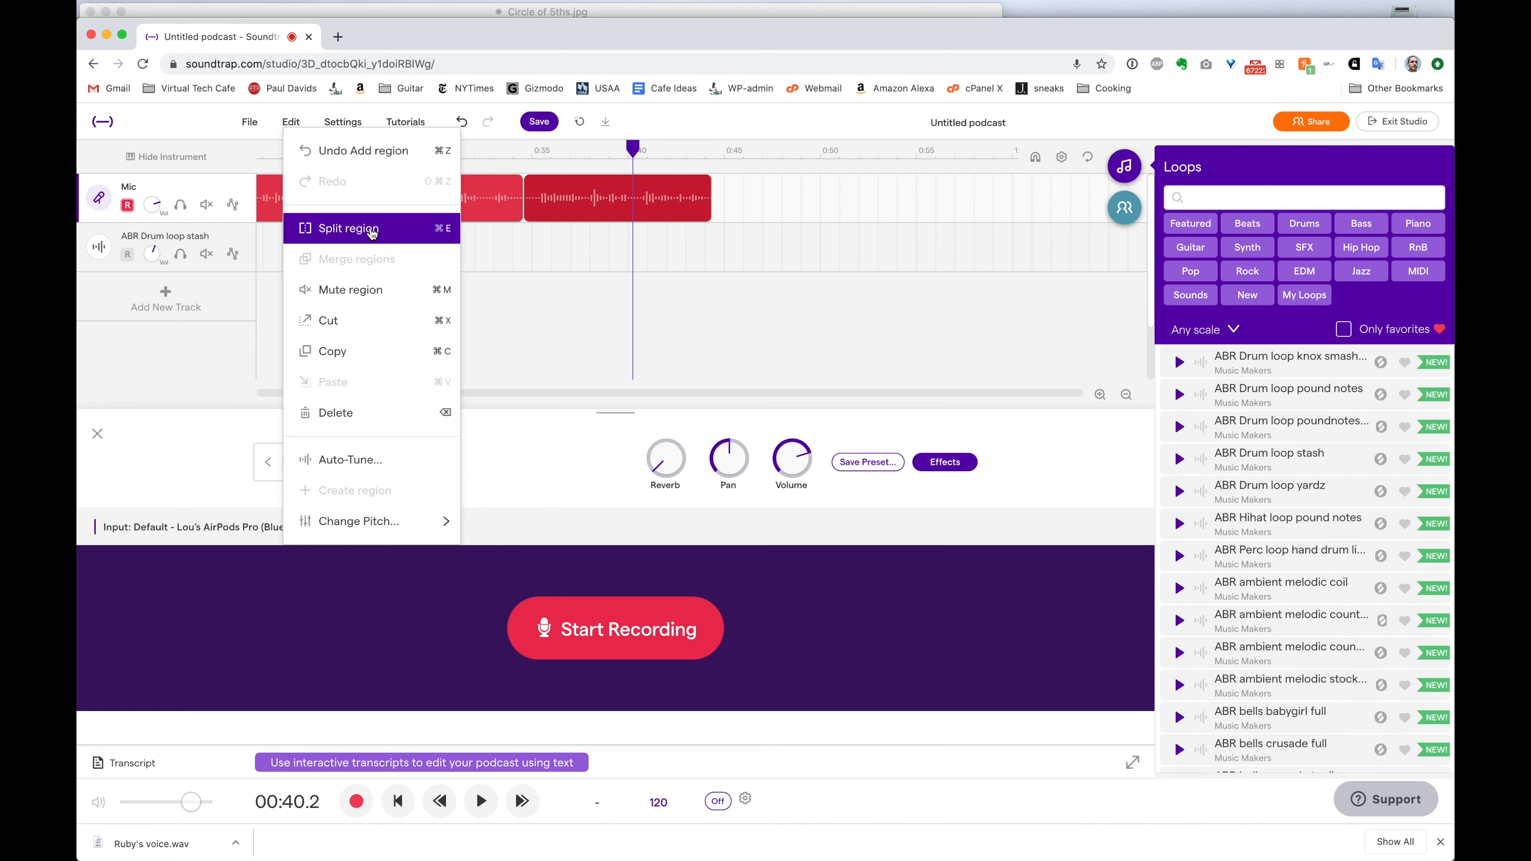
left_click(401, 235)
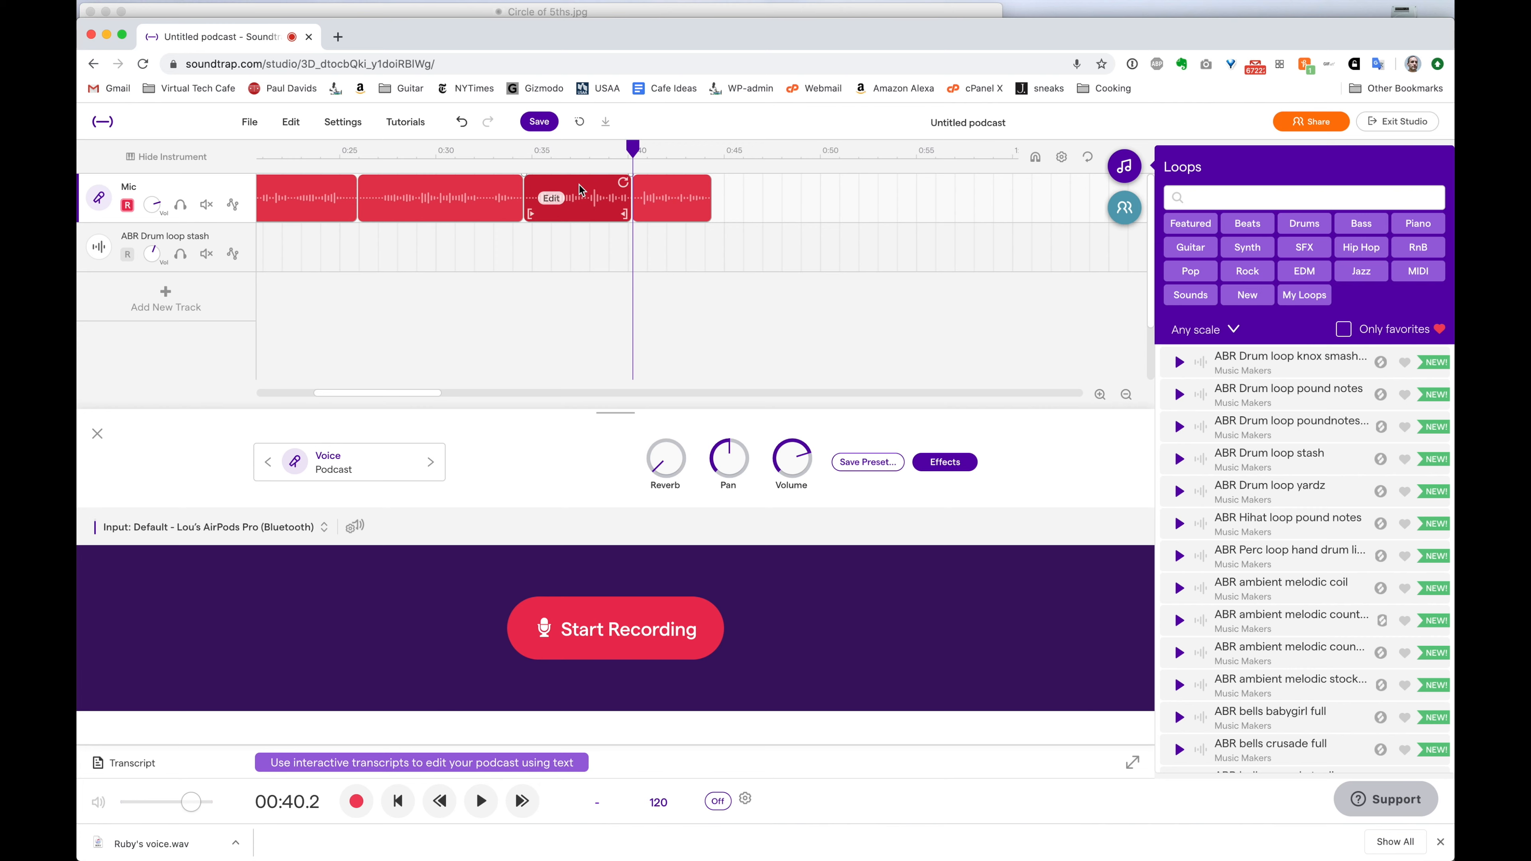
key("Delete")
left_click_drag(682, 193, 582, 198)
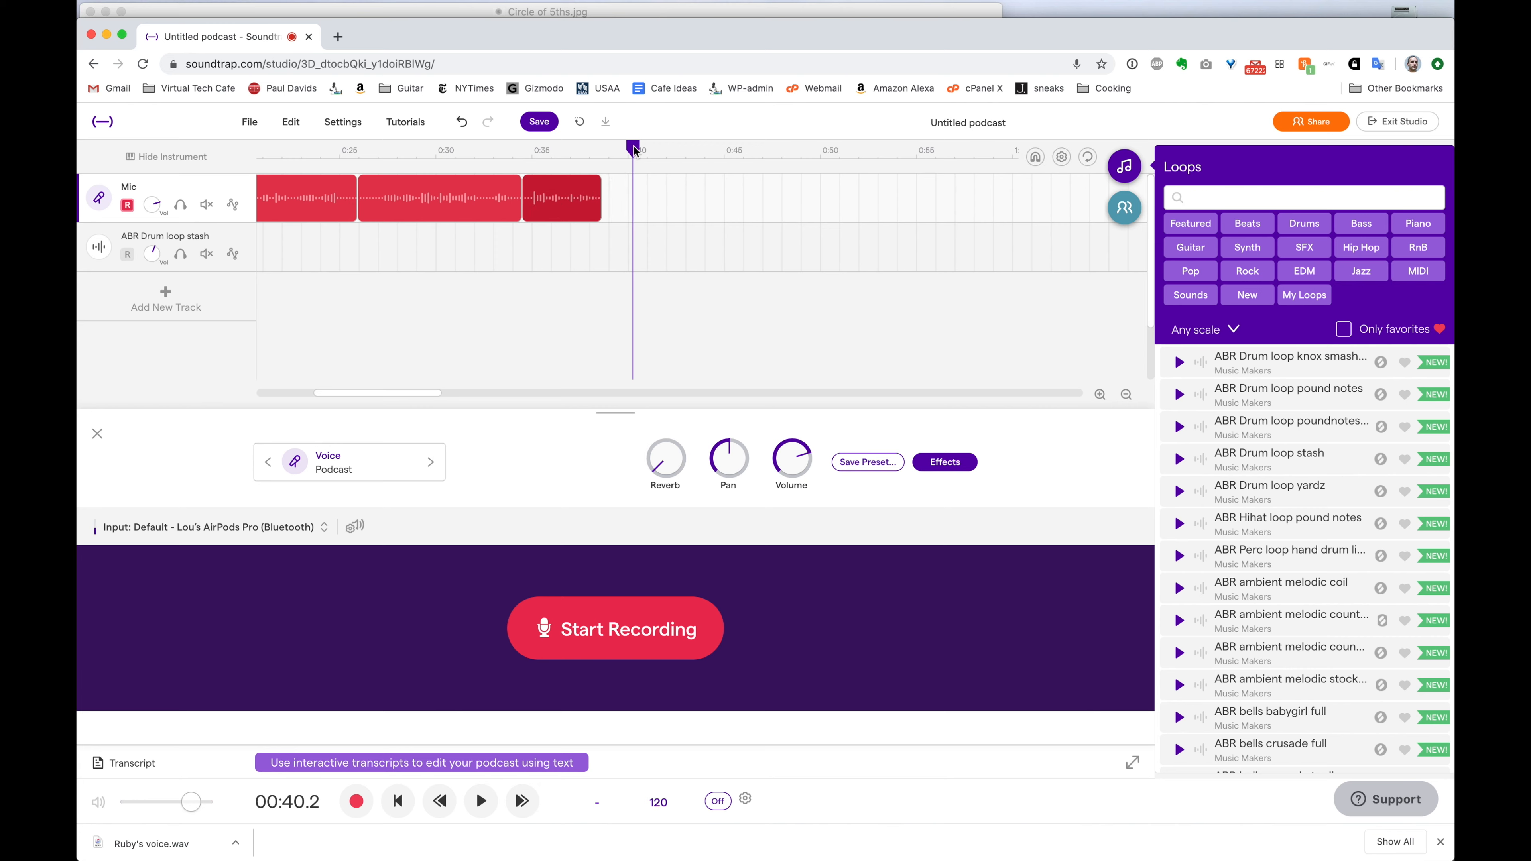
left_click_drag(632, 148, 523, 152)
key("space")
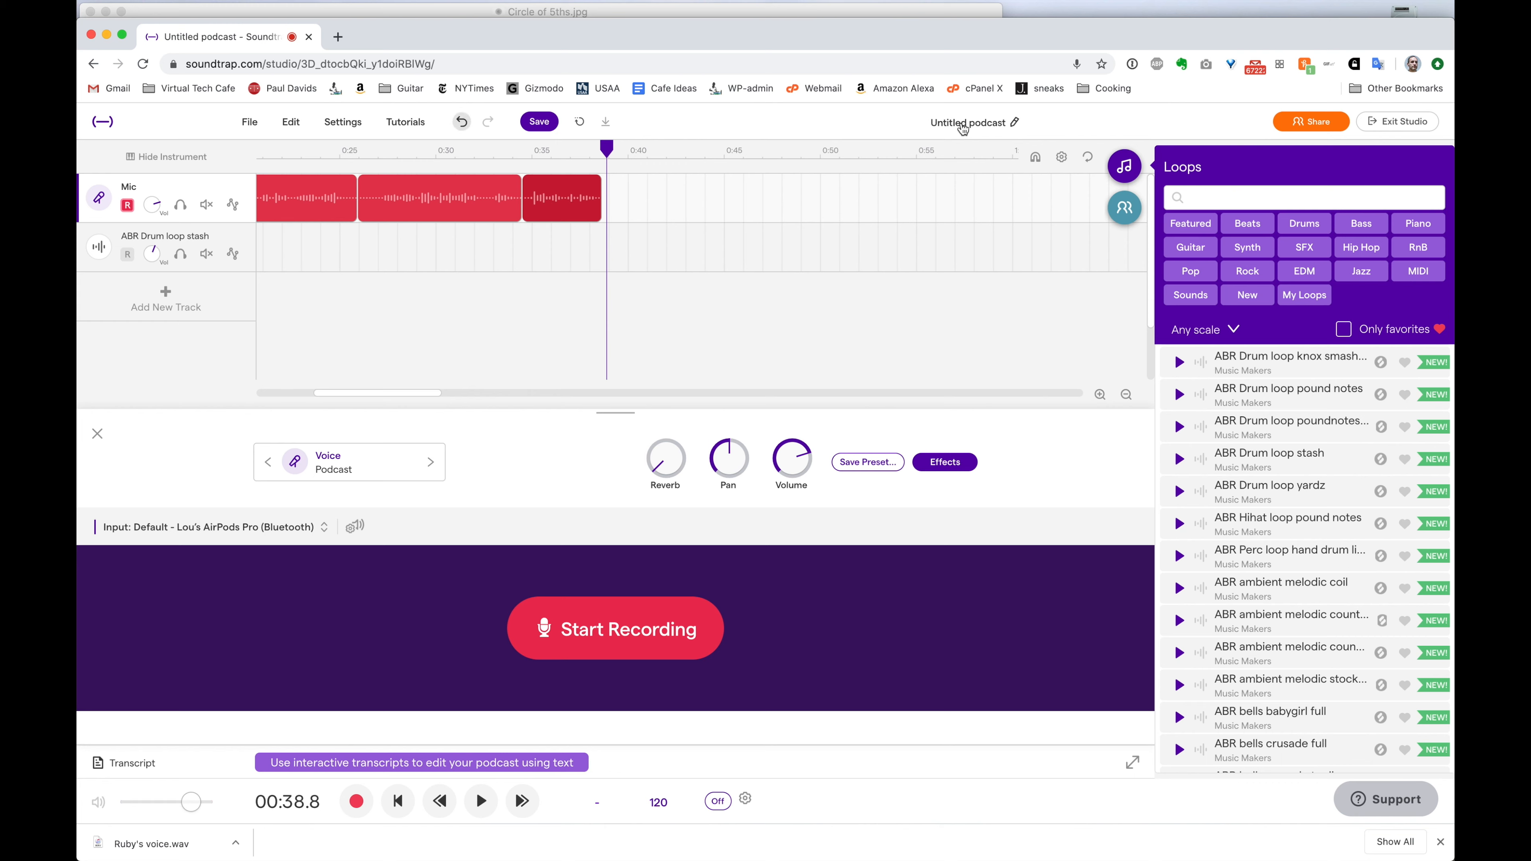
Rename the project to 'issue issue issue podcast E1' and save it
left_click(962, 128)
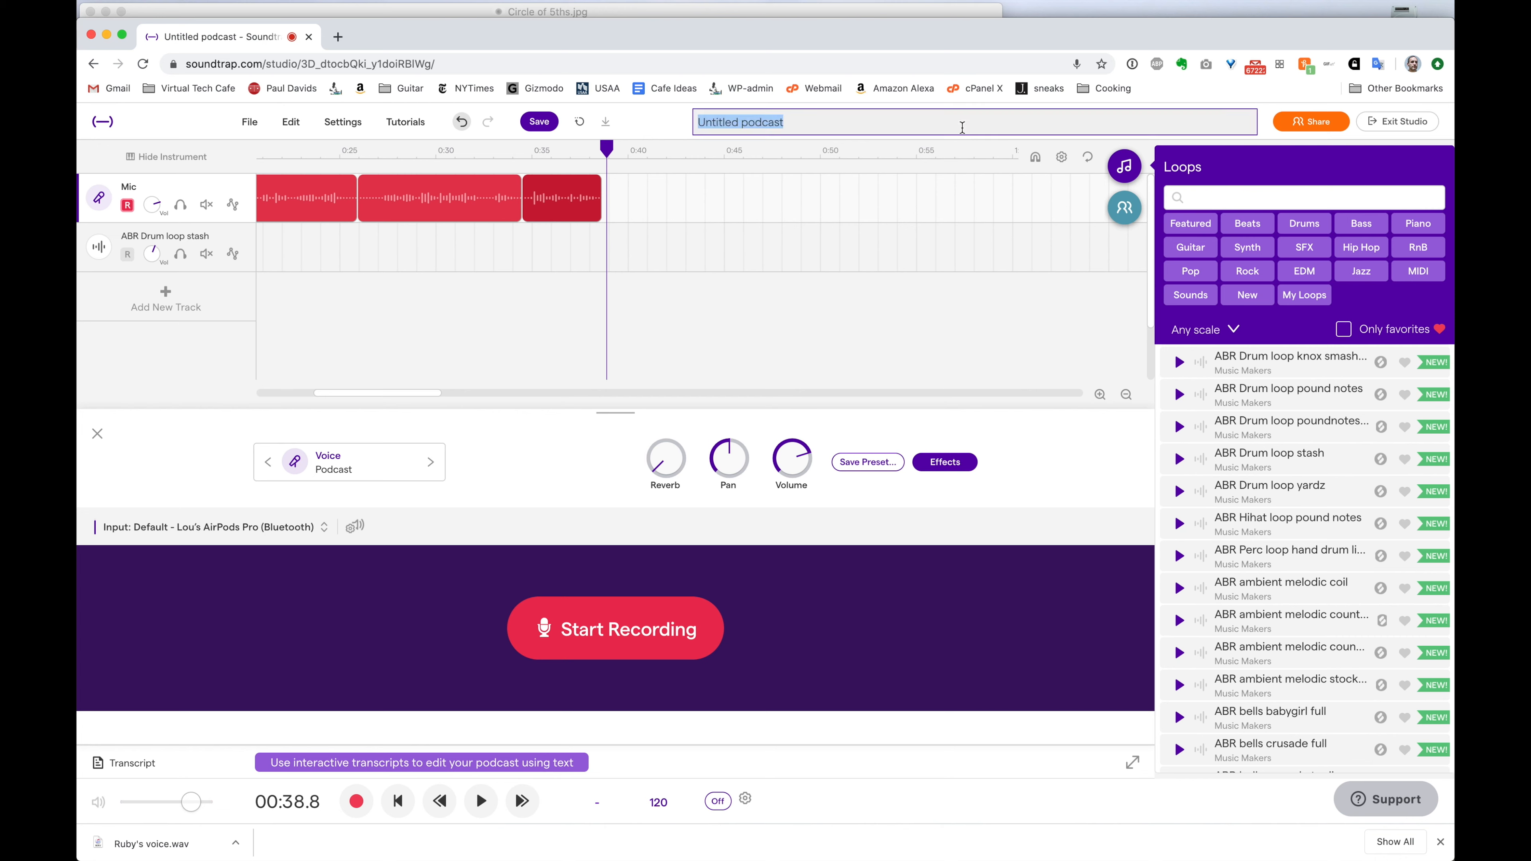
type("issue issue issue podca")
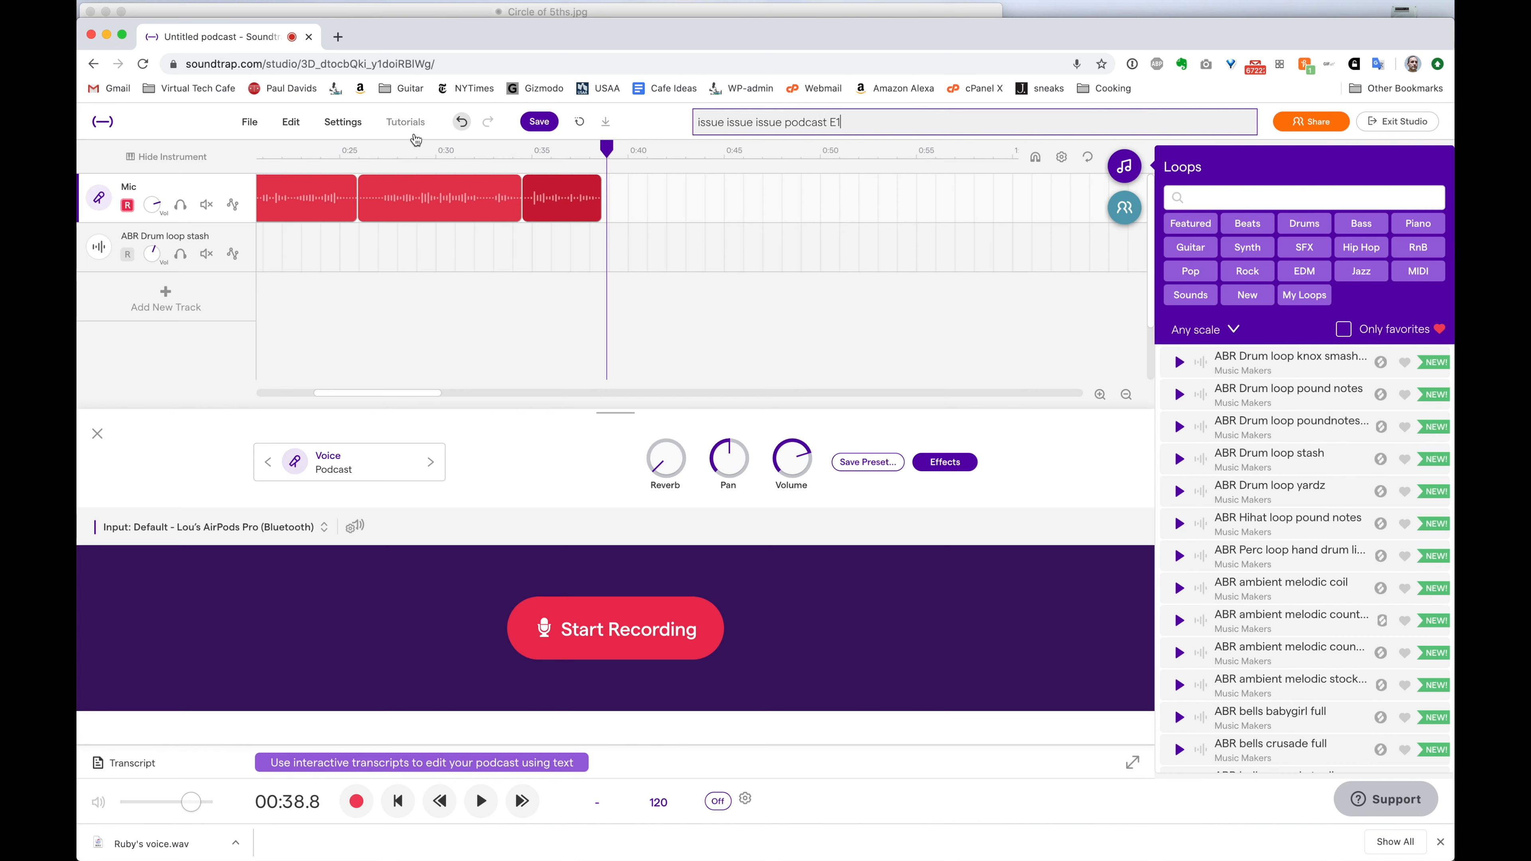
left_click(532, 124)
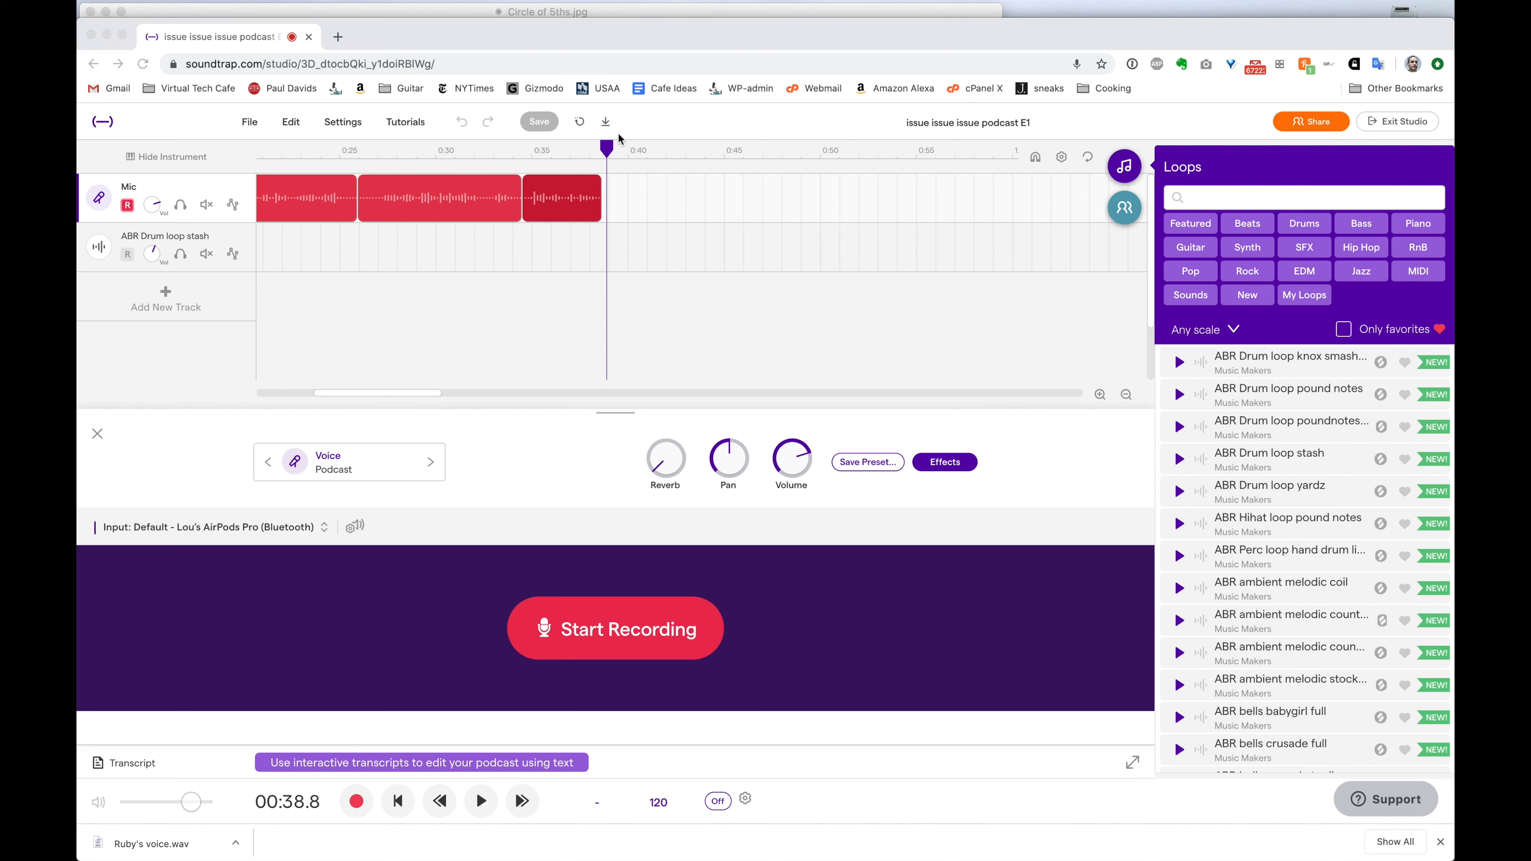
Download the podcast as a WAV file and open a new incognito browser window
left_click(608, 125)
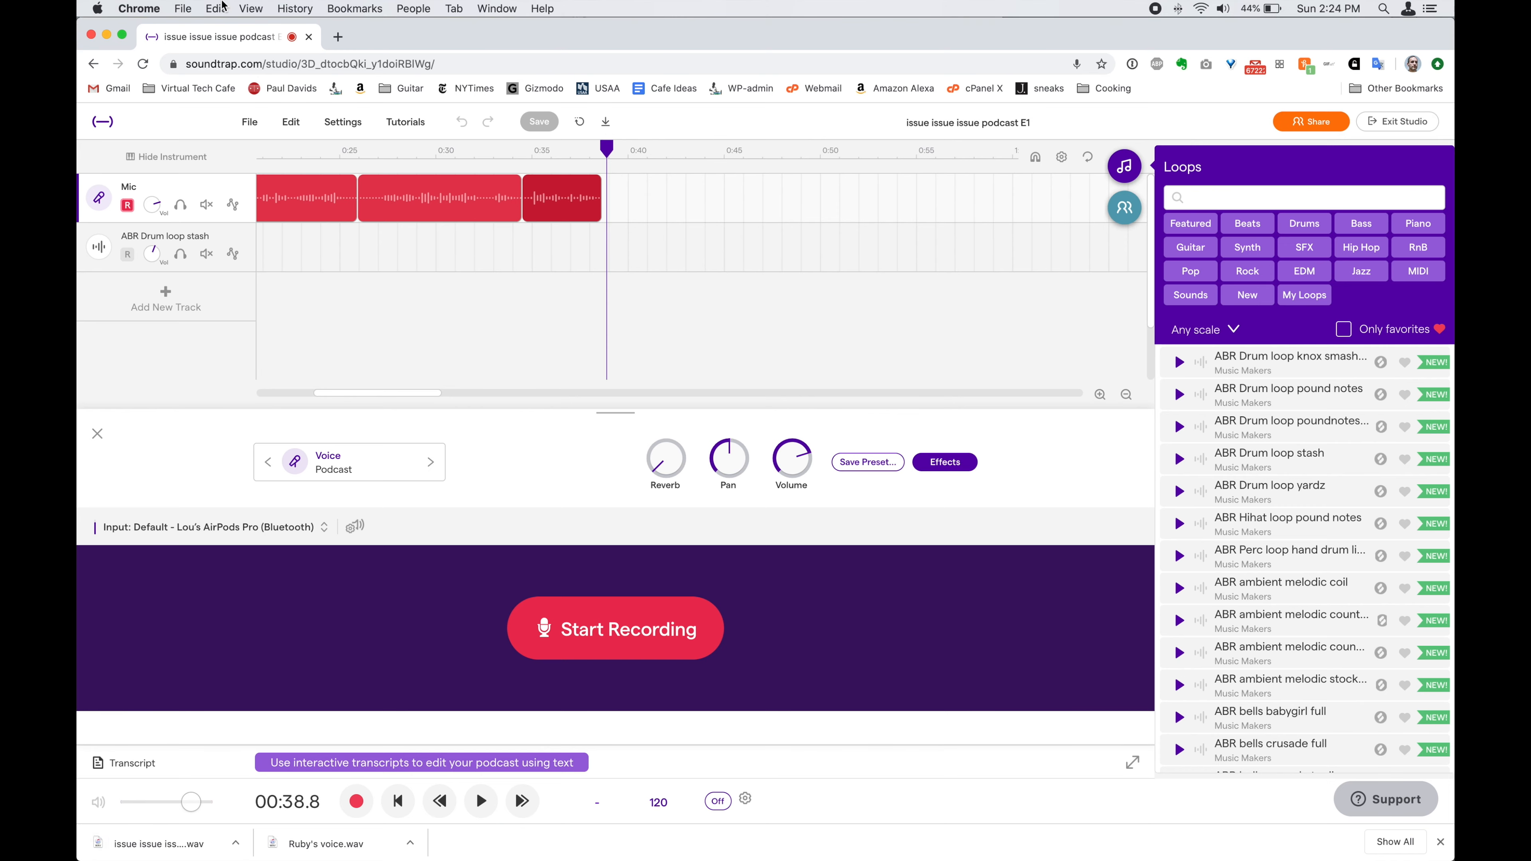
left_click(186, 8)
left_click(240, 56)
Go to the Google Classroom page and open its sign-in page
type("classroom/?modal_active=none")
key("Return")
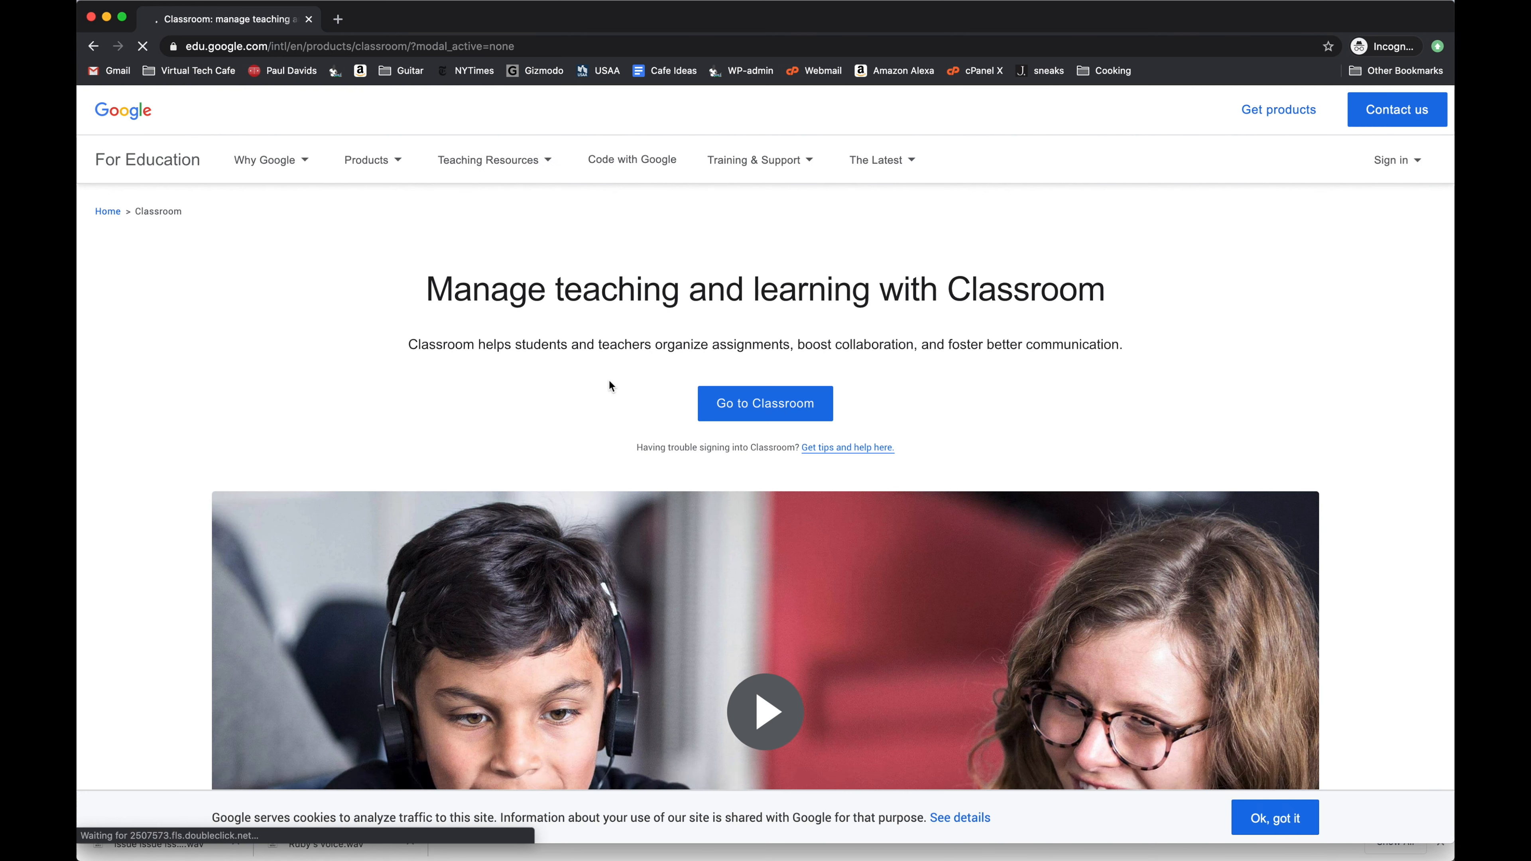
mouse_move(1397, 159)
left_click(1348, 213)
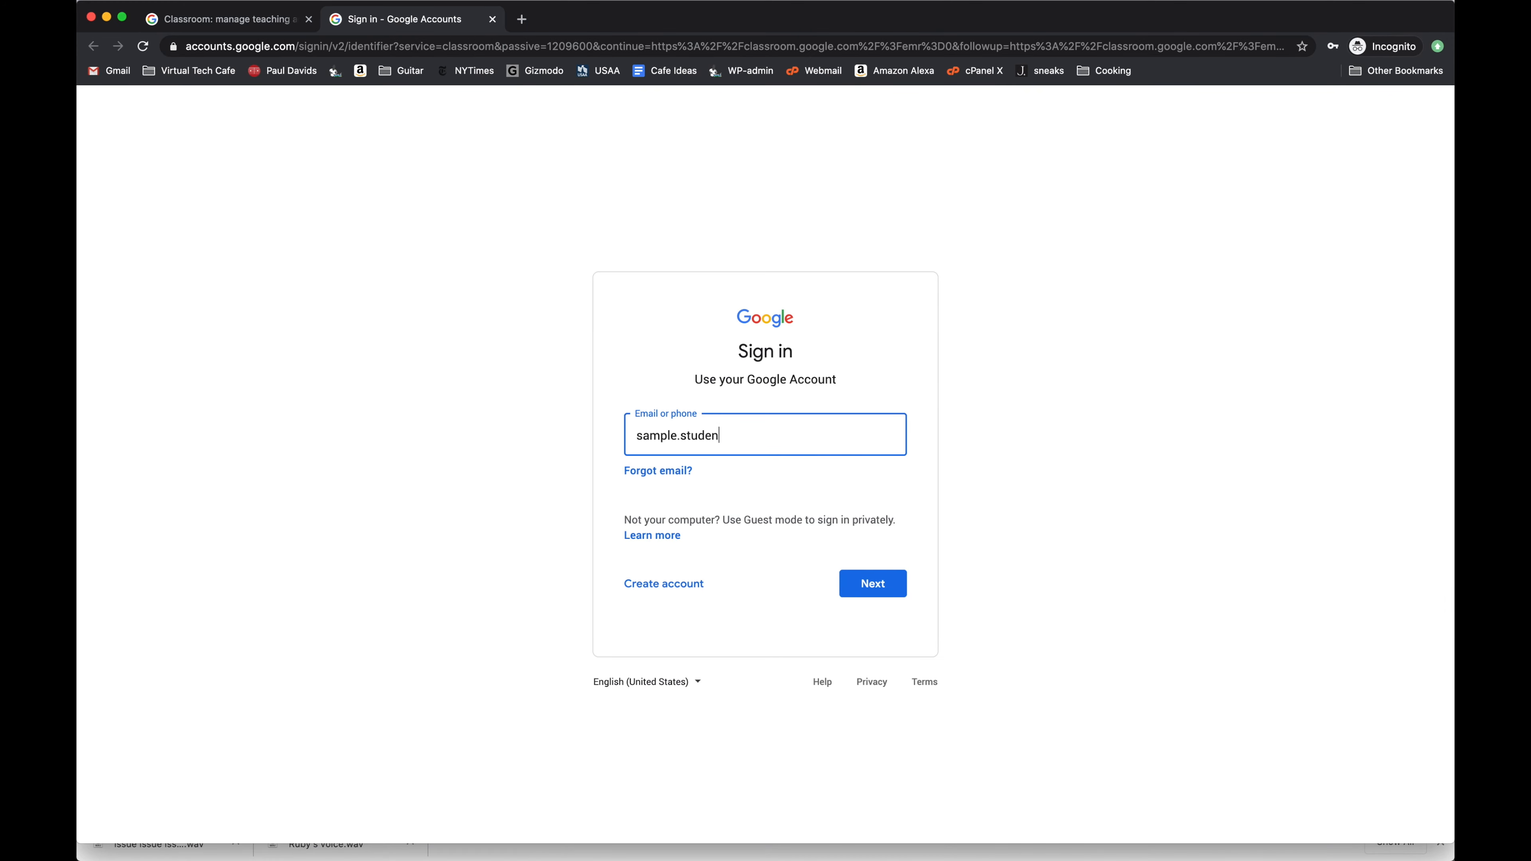
Sign in with the student account's e-mail address and password
key("Return")
type("••••••••")
key("Return")
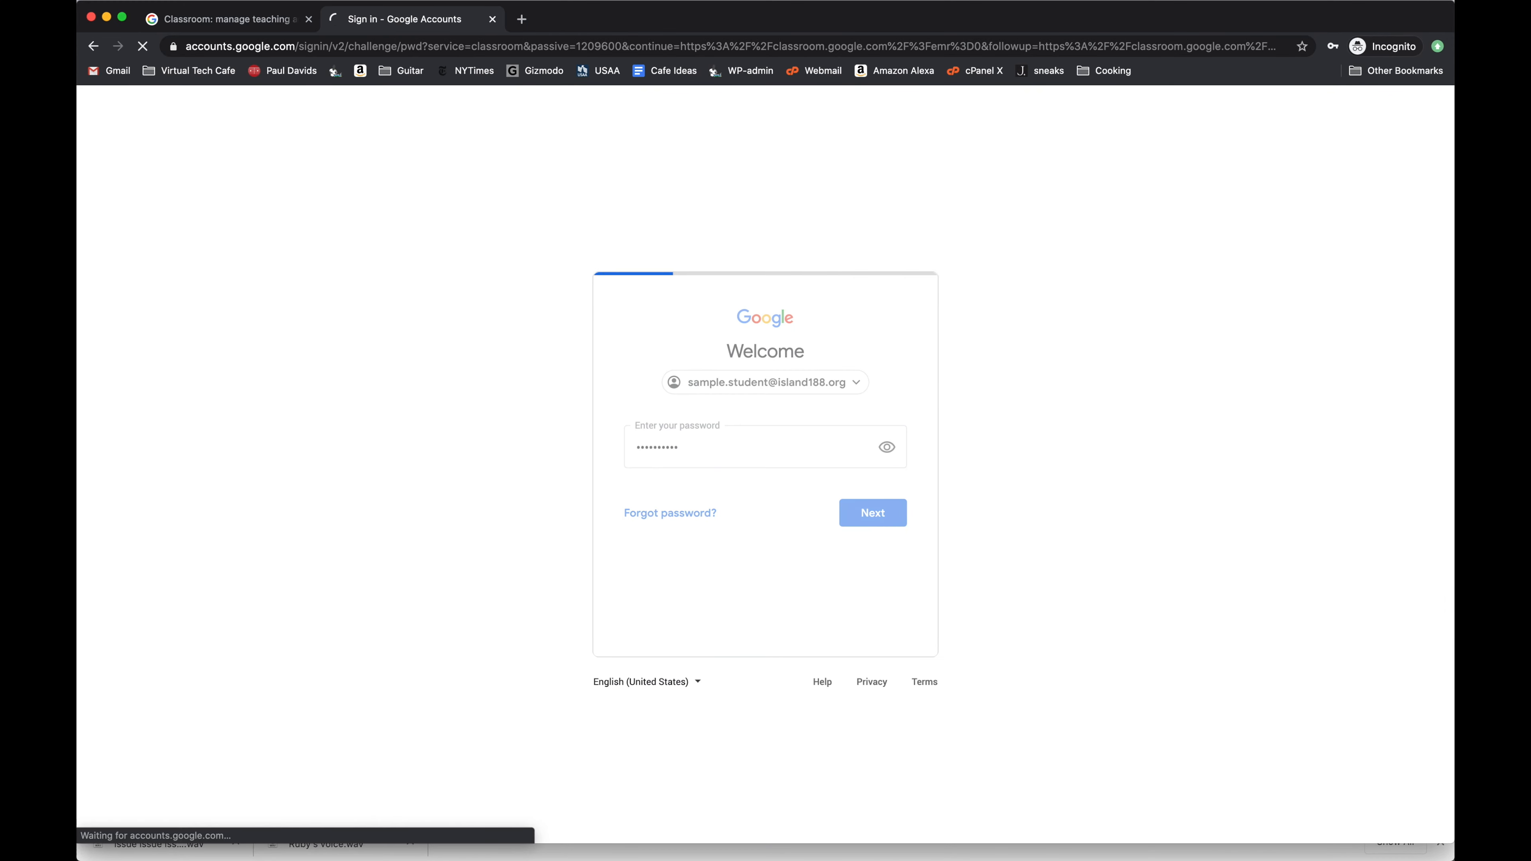
Open The Tech Café class's Classwork and expand the Week 5 assignment
left_click(154, 176)
left_click(763, 110)
left_click(624, 322)
Upload 'issue issue issue podcast E1.wav' to the Week 5 assignment and confirm Turn in
left_click(503, 622)
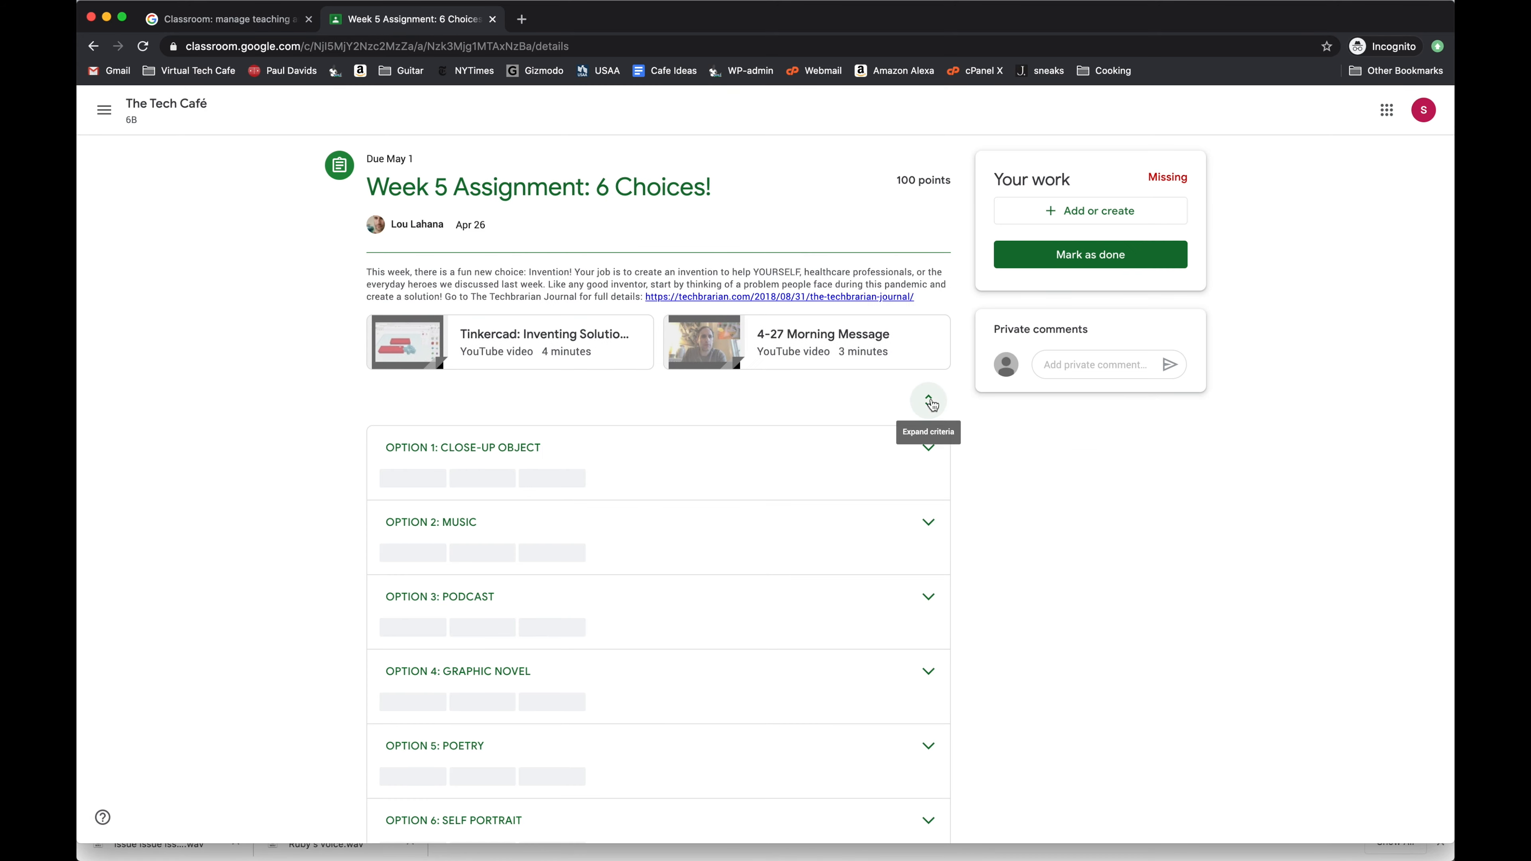
left_click(1054, 212)
left_click(1065, 292)
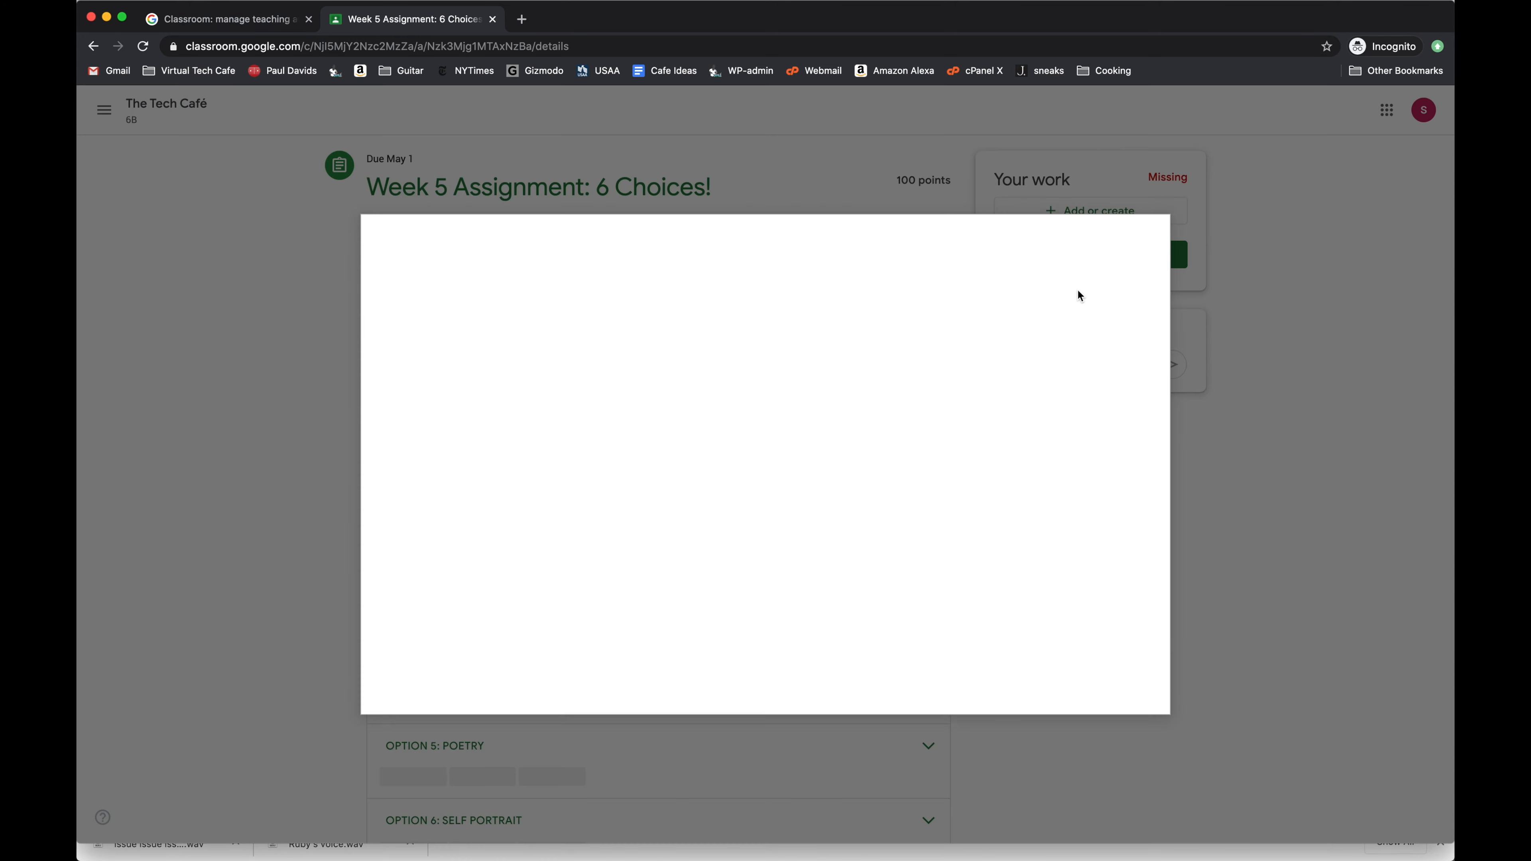
left_click(792, 493)
double_click(485, 202)
left_click(404, 688)
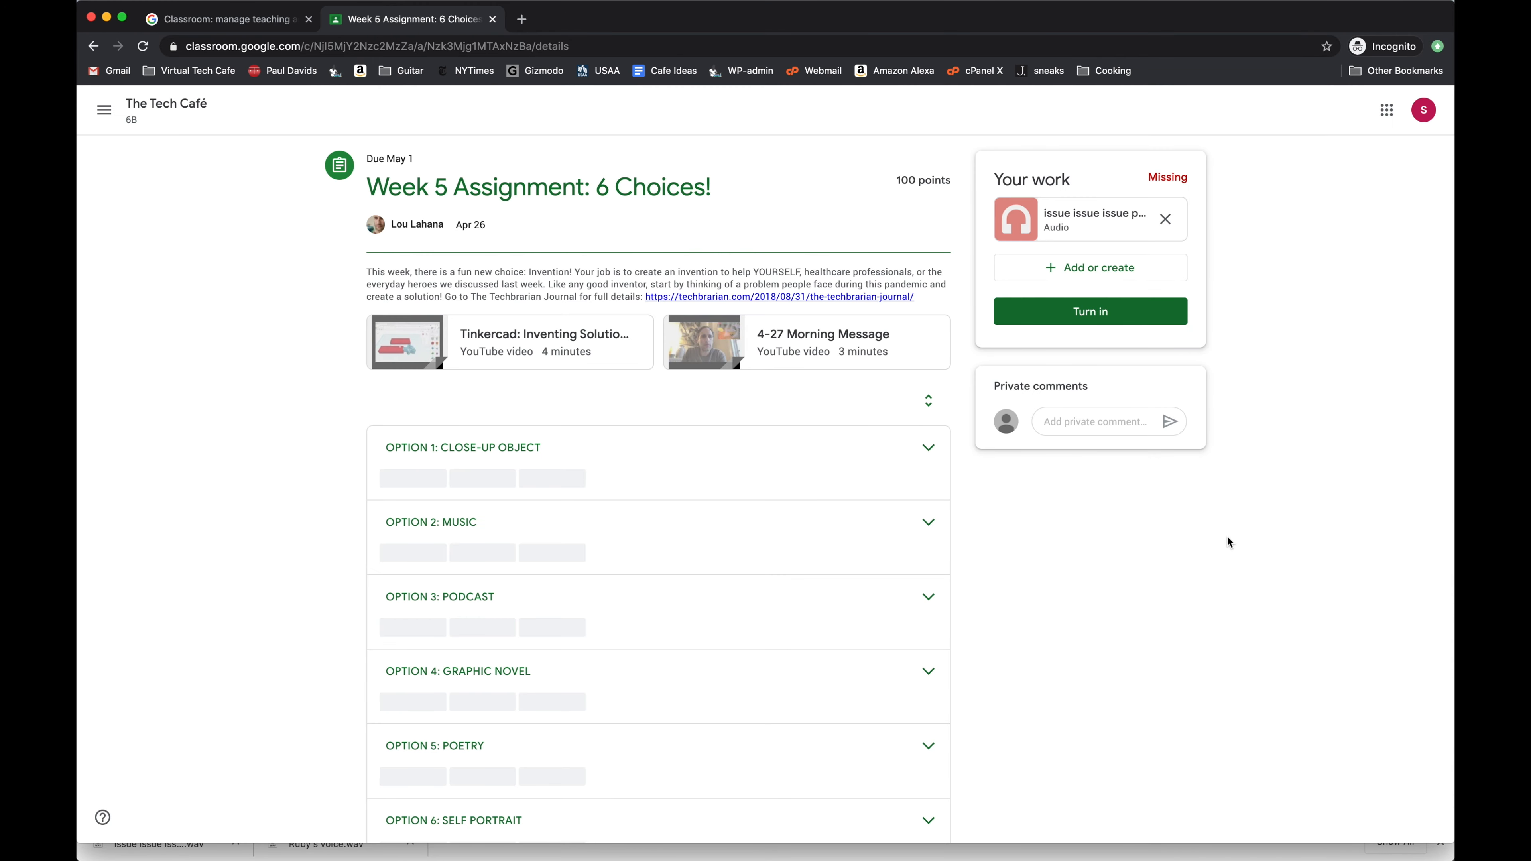
left_click(1108, 327)
left_click(928, 524)
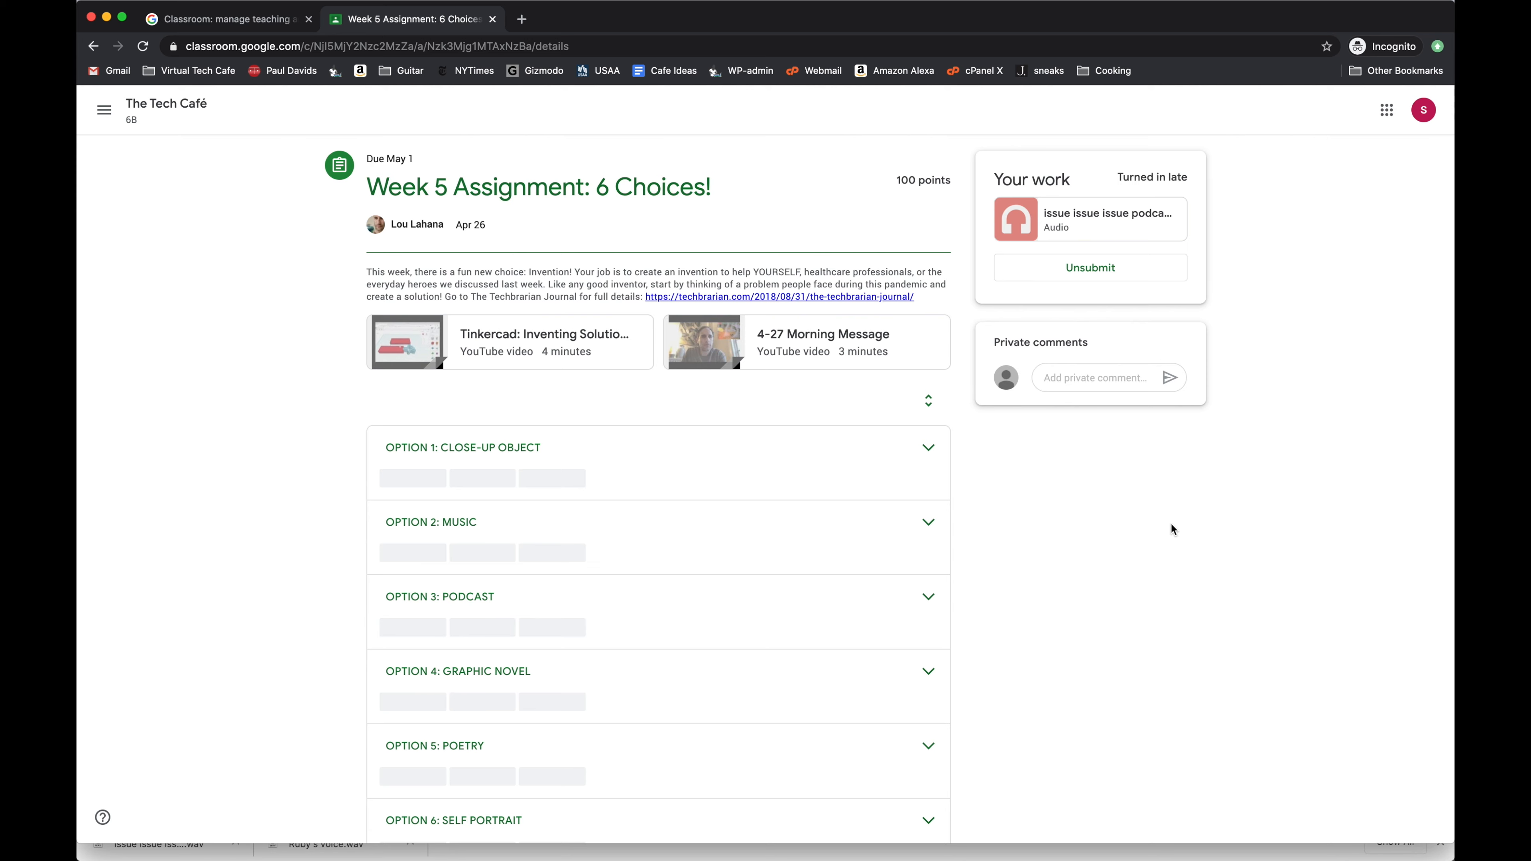